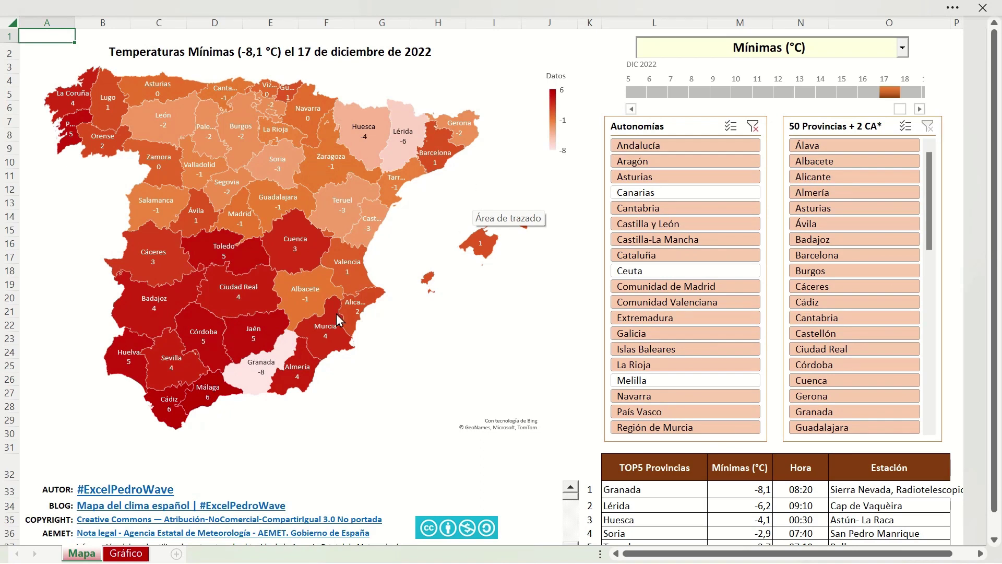
Step: Check the Gráfico chart sheet, return to the Mapa sheet, and keep Mínimas (°C) as the metric
click(139, 555)
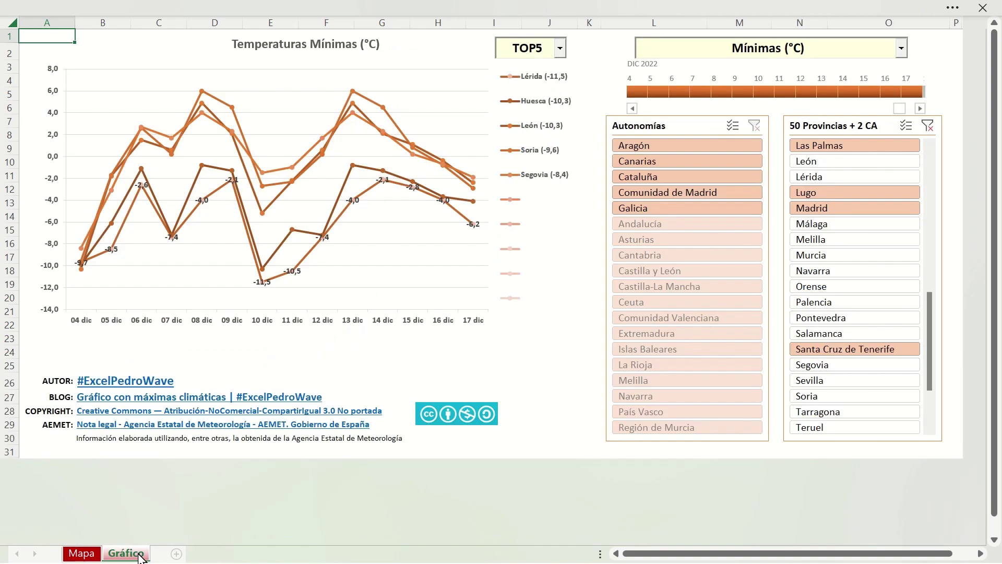
click(97, 554)
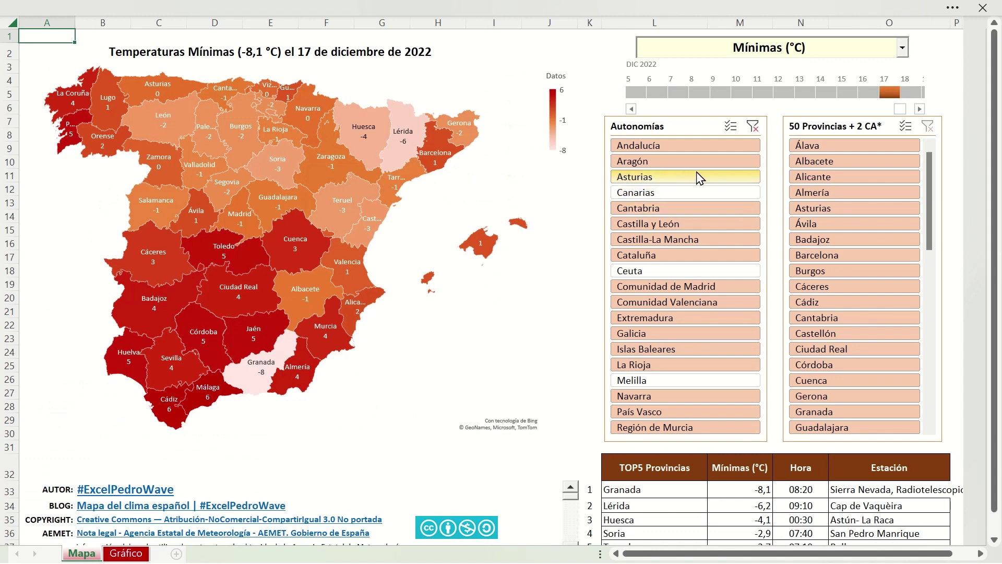
click(760, 47)
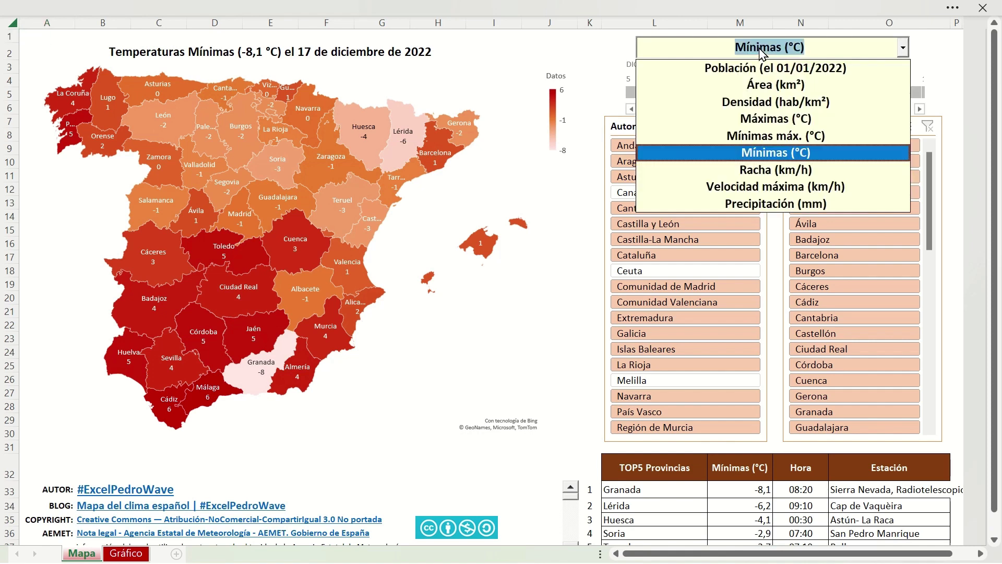
click(762, 51)
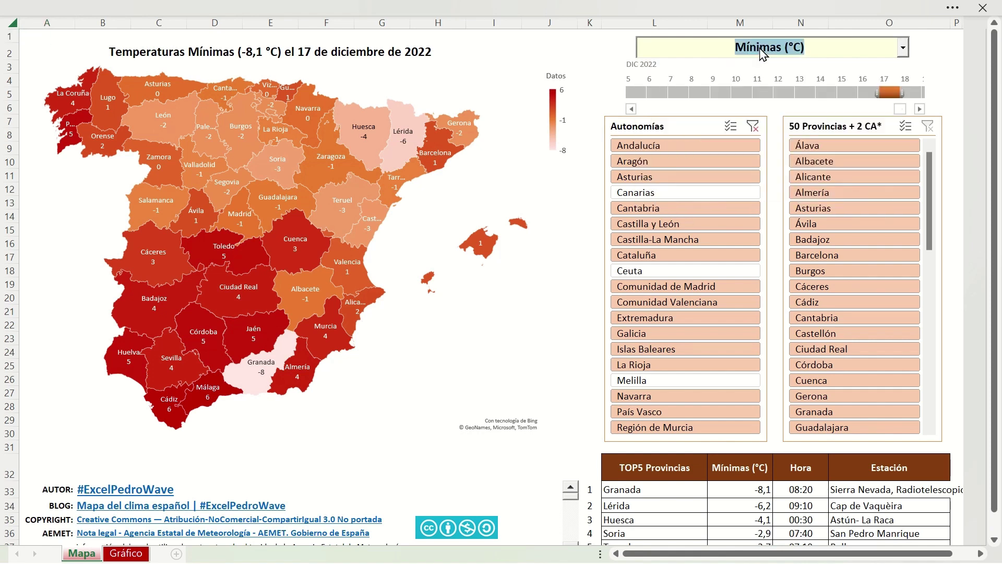
Step: Step the map metric through Racha, Máximas, Mínimas máx., Velocidad máxima and Precipitación (mm)
key(Down)
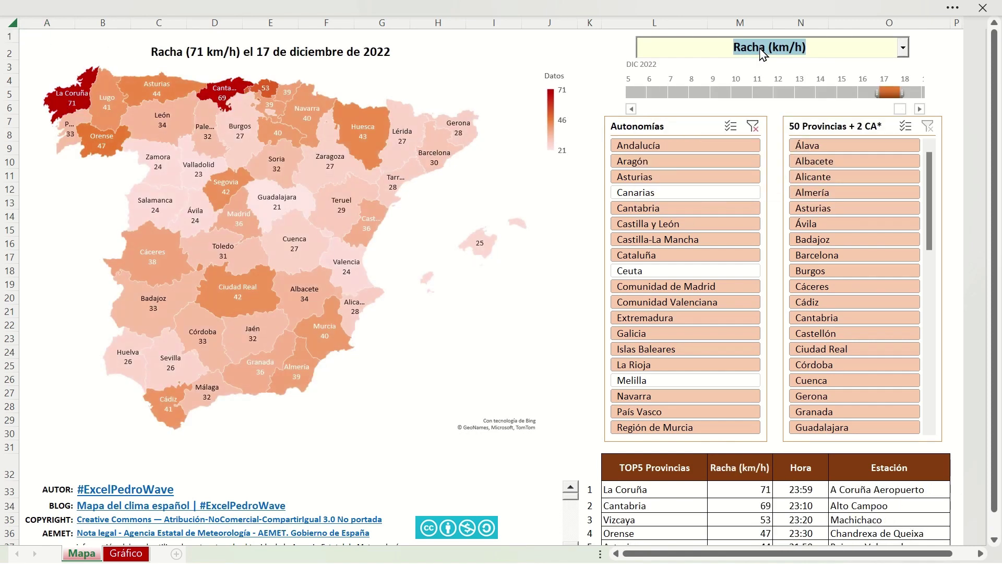
key(Up)
key(Up)
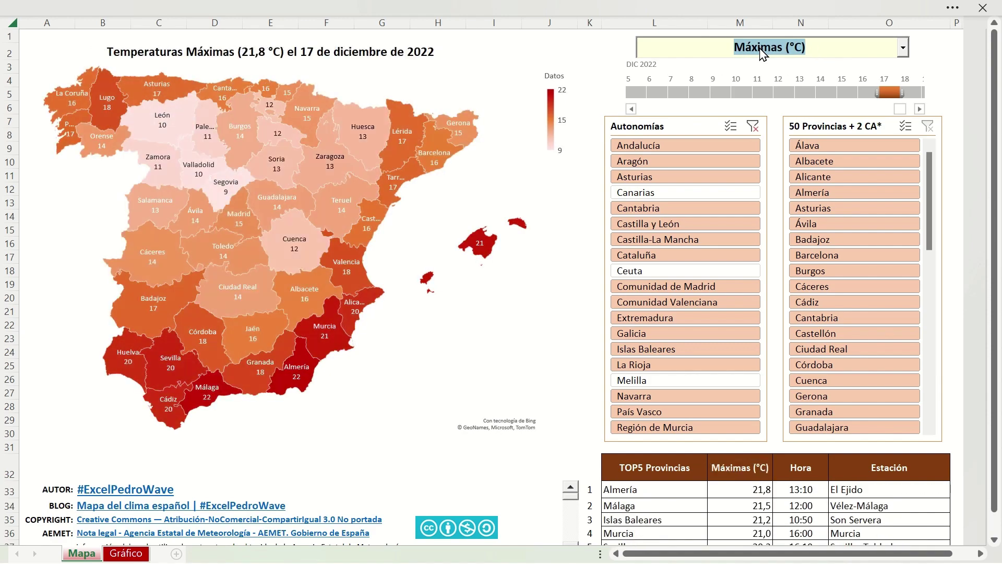
key(Down)
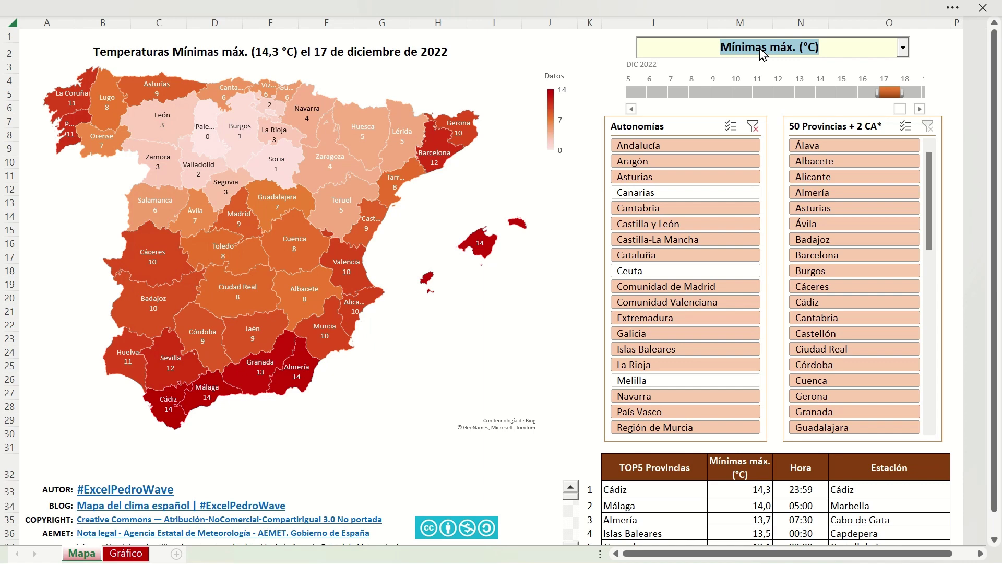
key(Down)
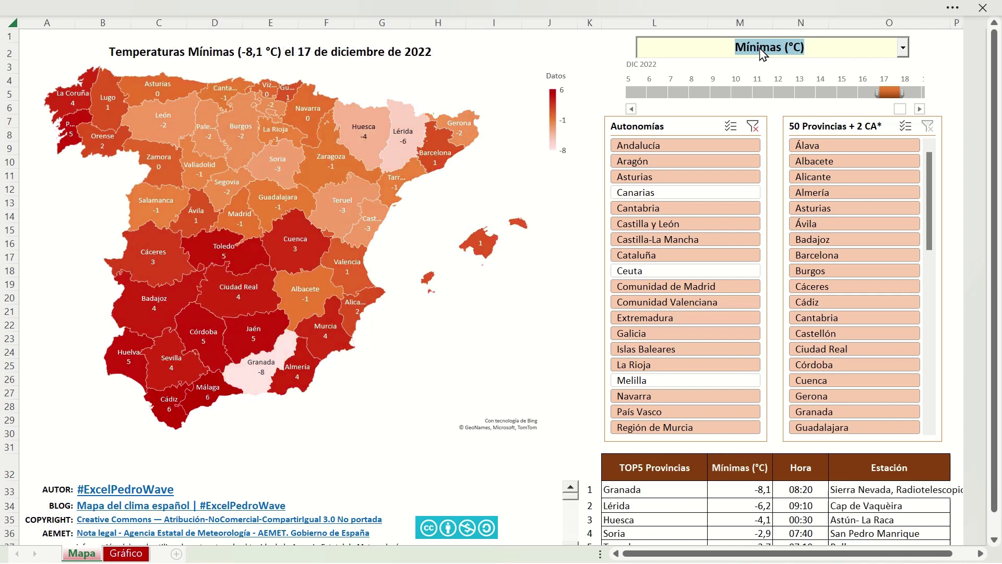
key(Down)
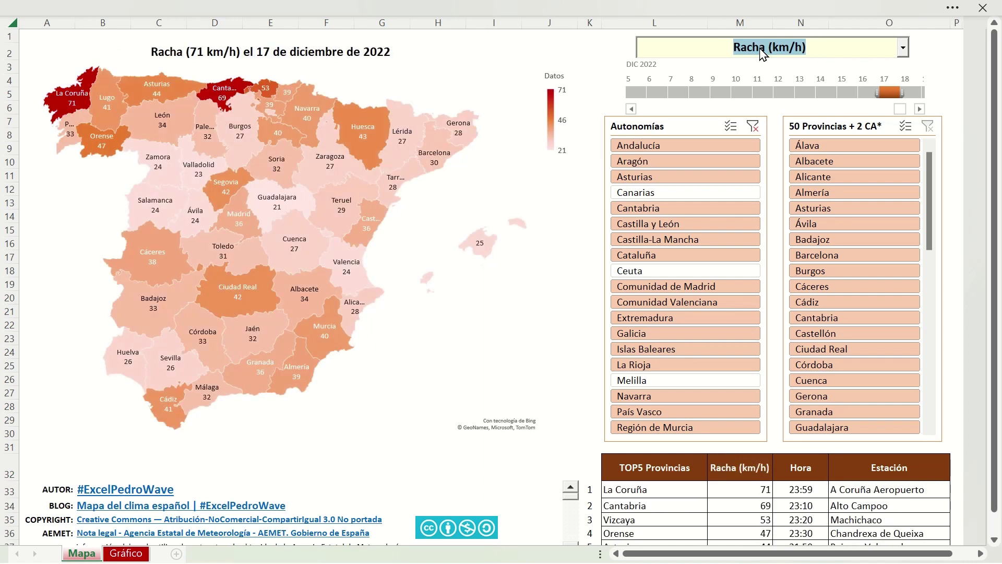
key(Down)
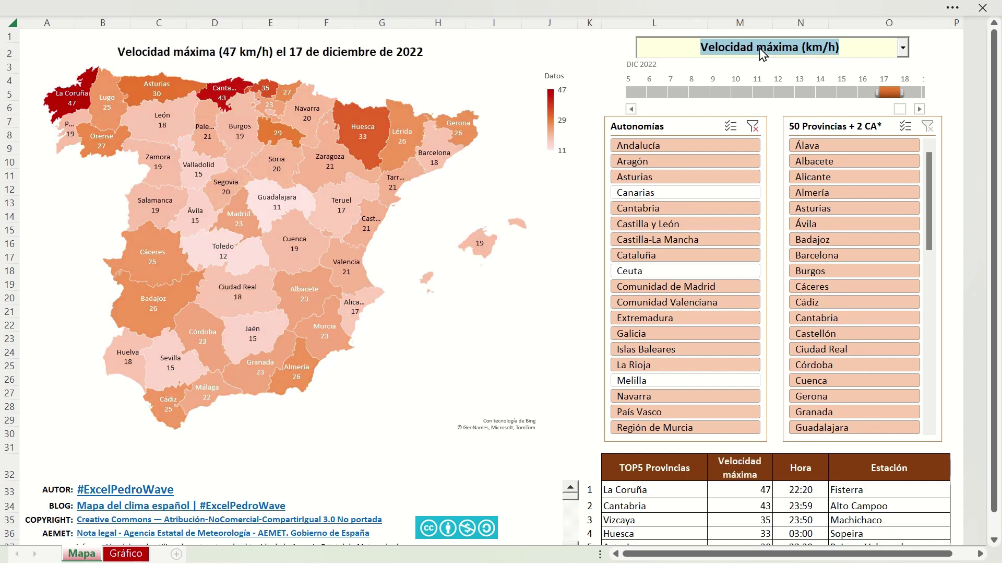
key(Down)
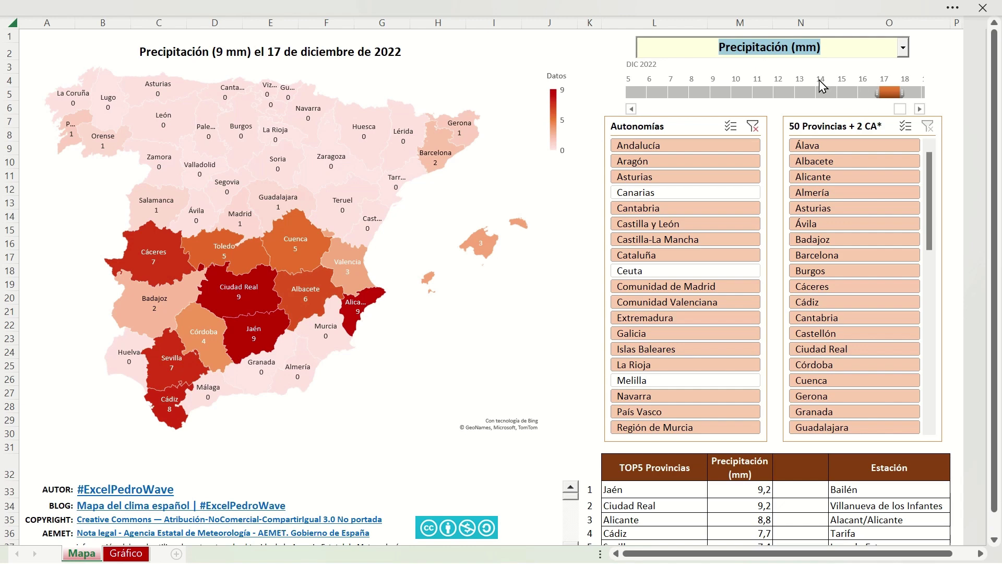
key(Up)
key(Up)
key(Up)
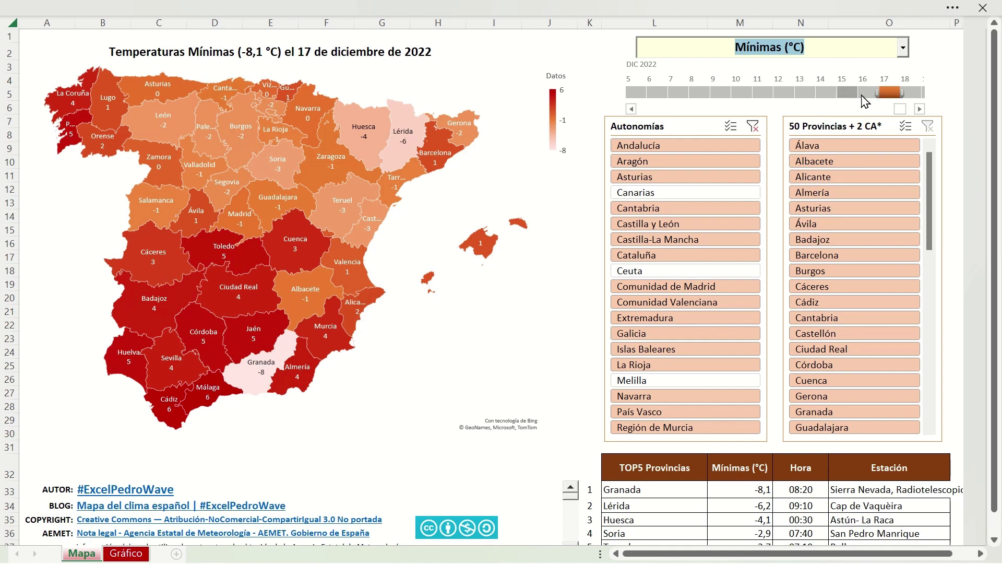
Step: Try timeline dates 16, 15, 13 and 10–13 December, dismiss the PivotTable error, then show 9 December
click(868, 95)
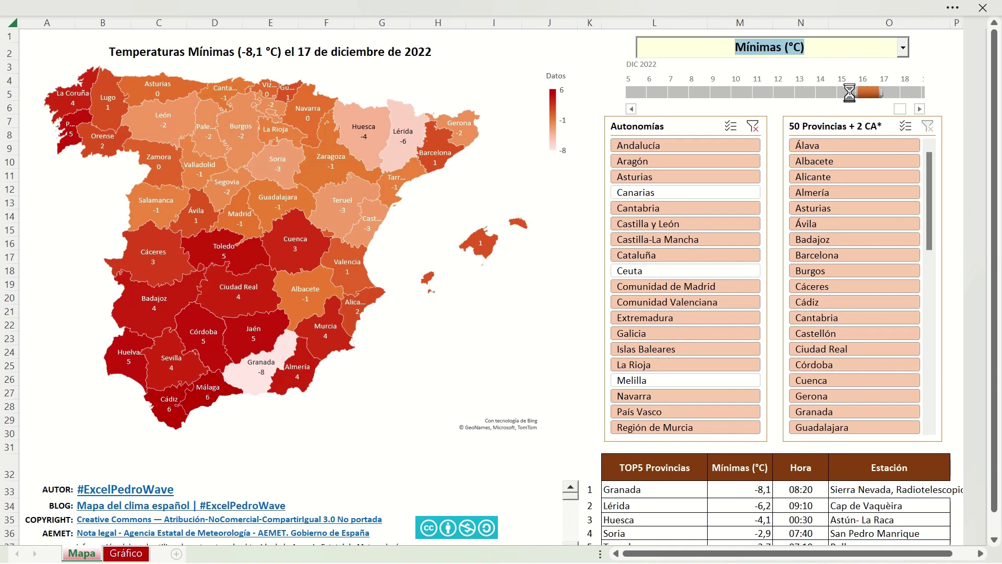
click(850, 95)
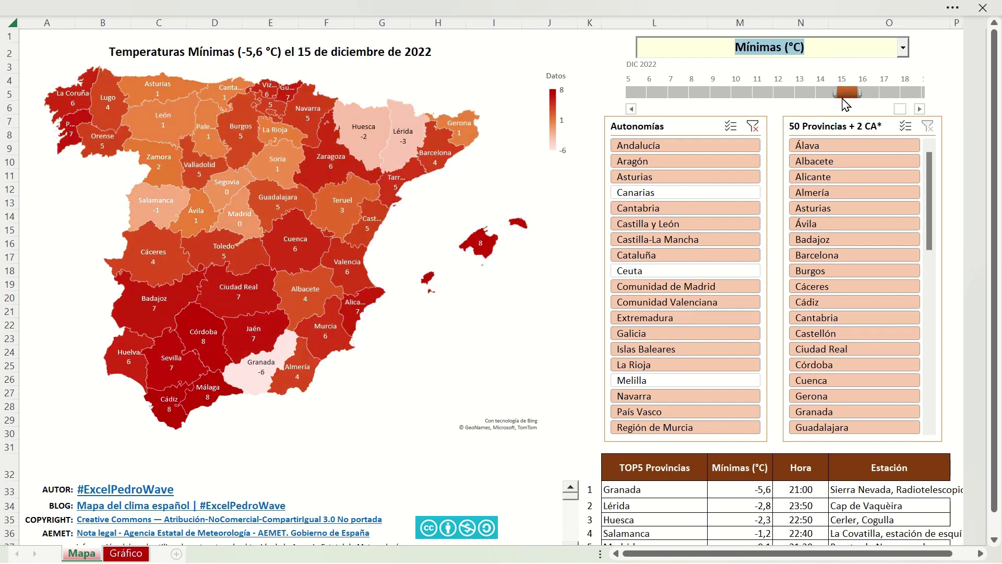
click(807, 94)
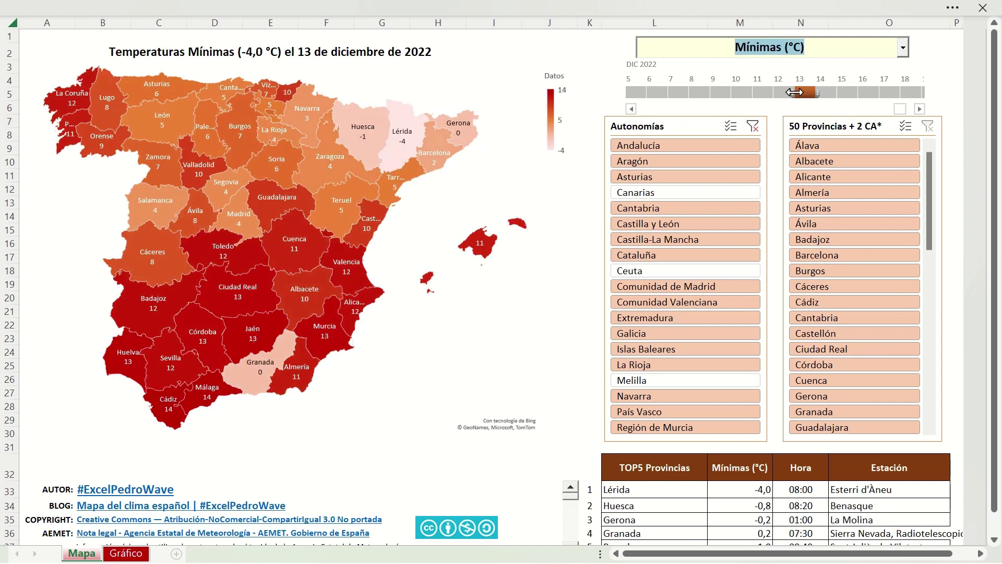
shift+click(743, 96)
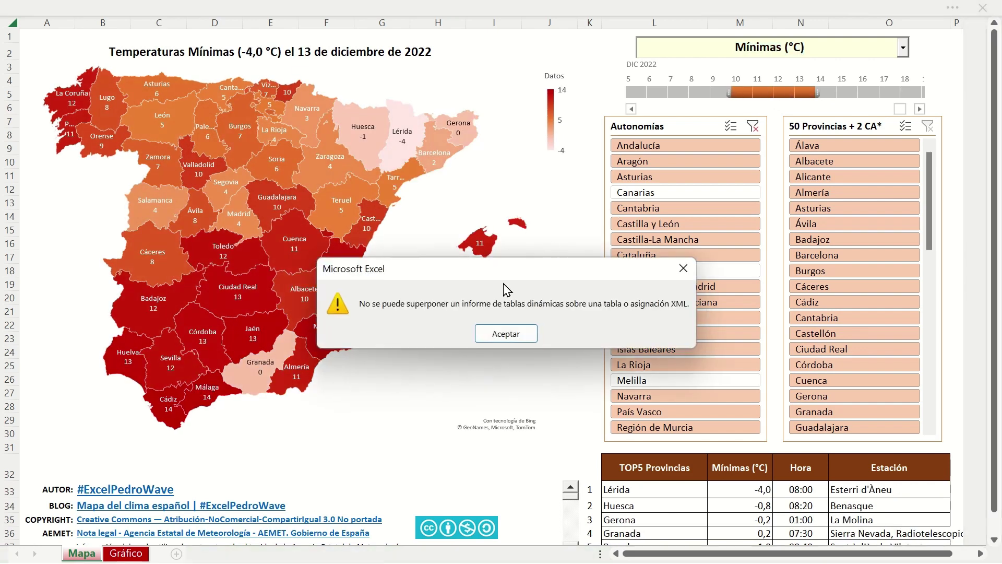
click(496, 335)
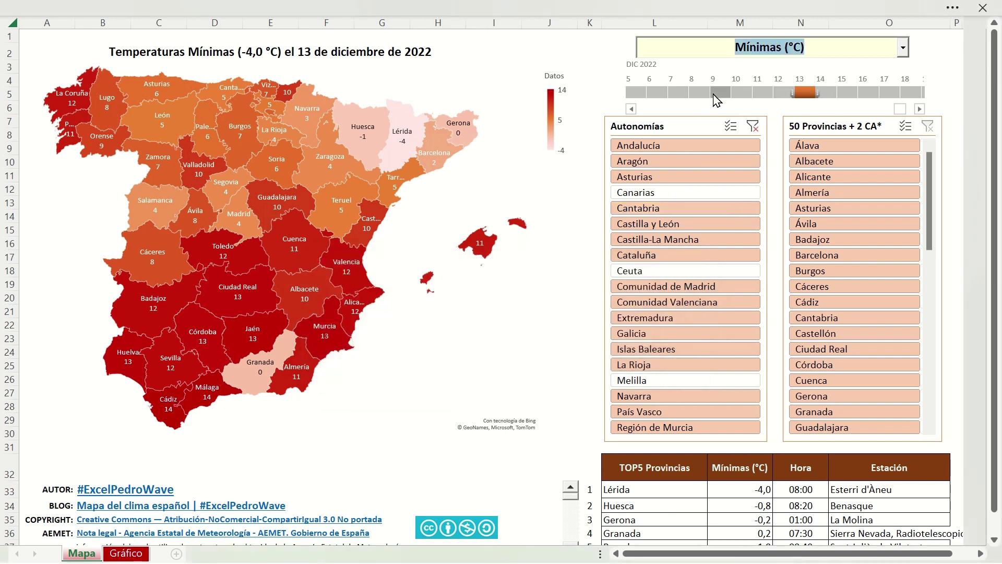
click(714, 93)
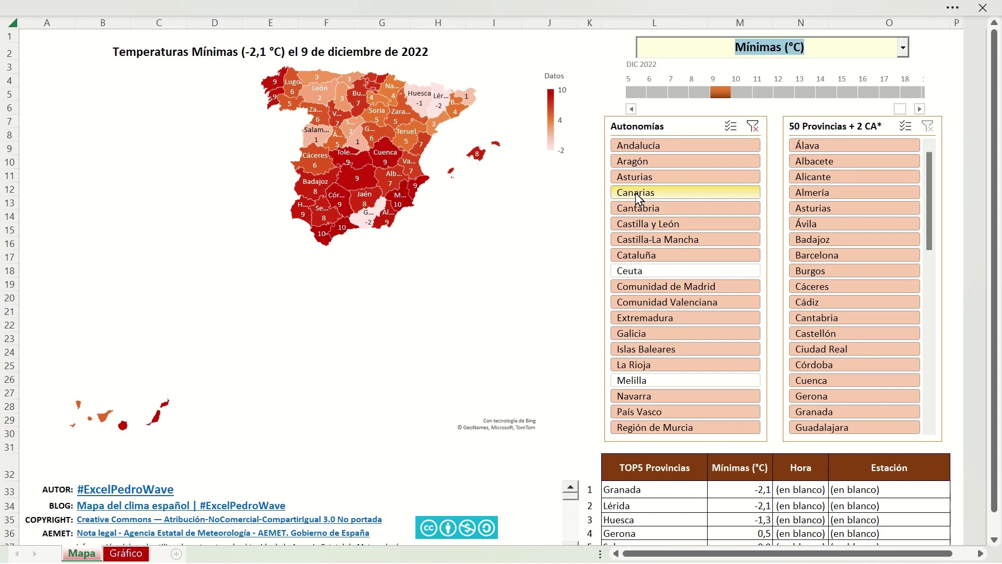
Step: Exclude Canarias, filter to Aragón without Zaragoza, then clear the Autonomías filter
ctrl+click(635, 193)
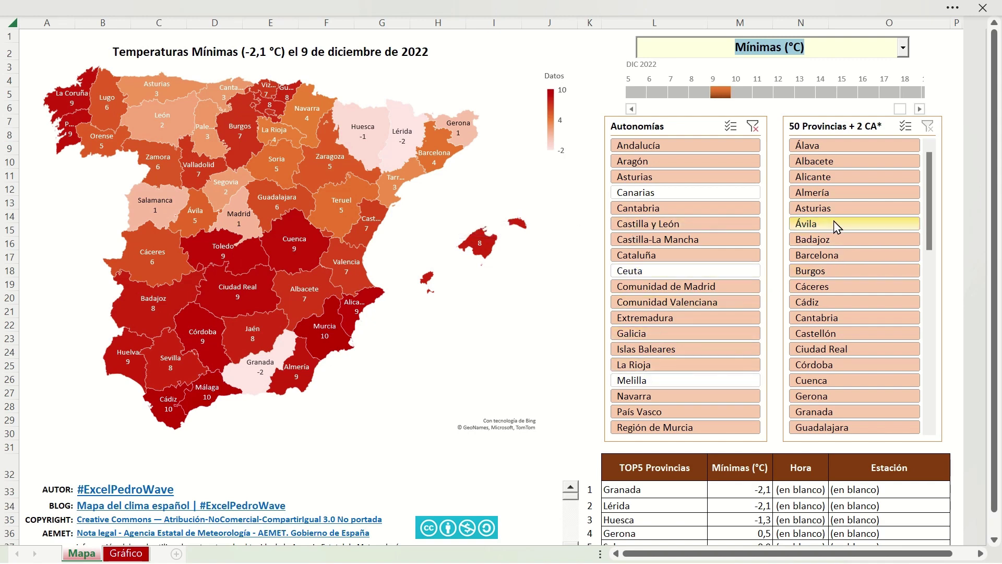
click(633, 163)
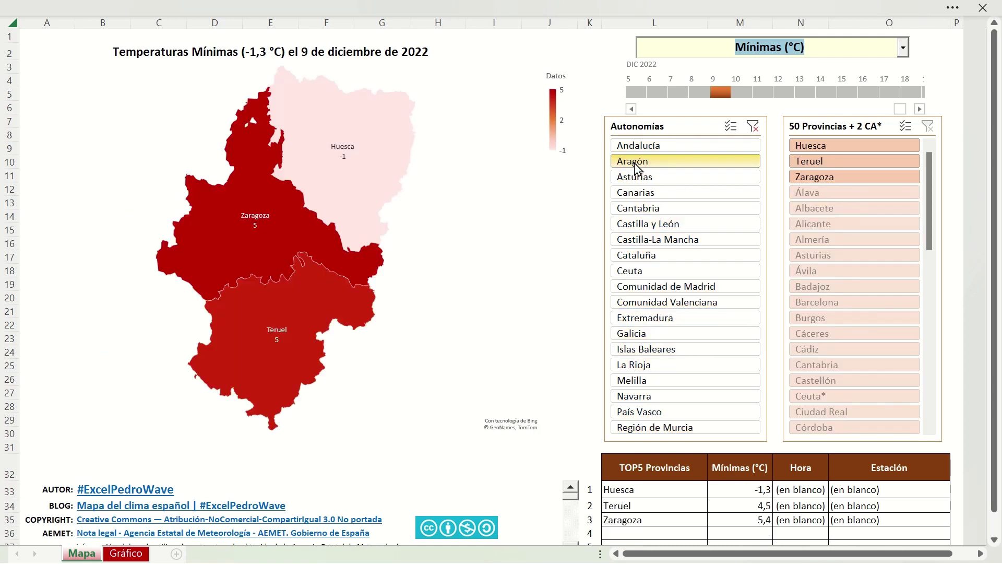
ctrl+click(817, 179)
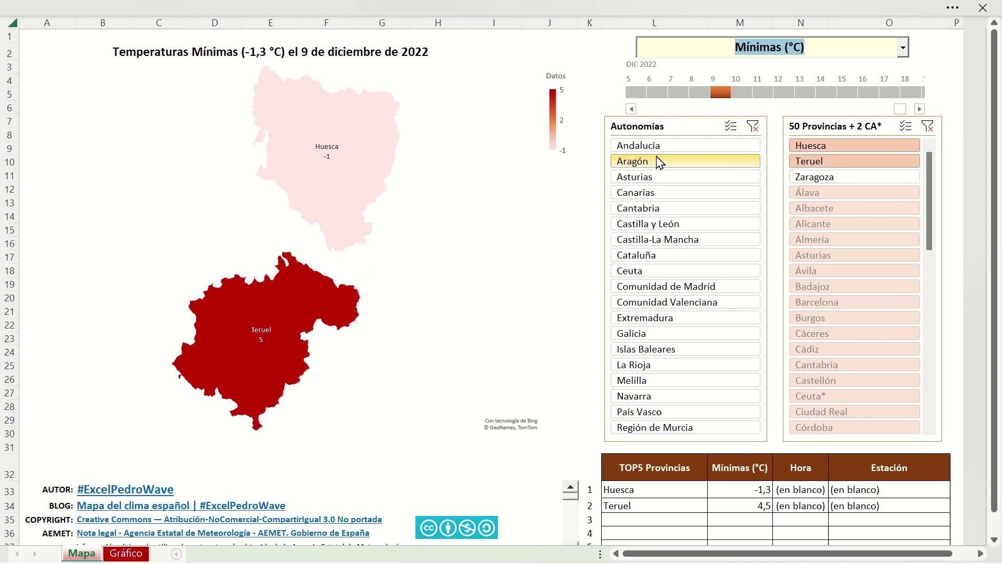
click(752, 129)
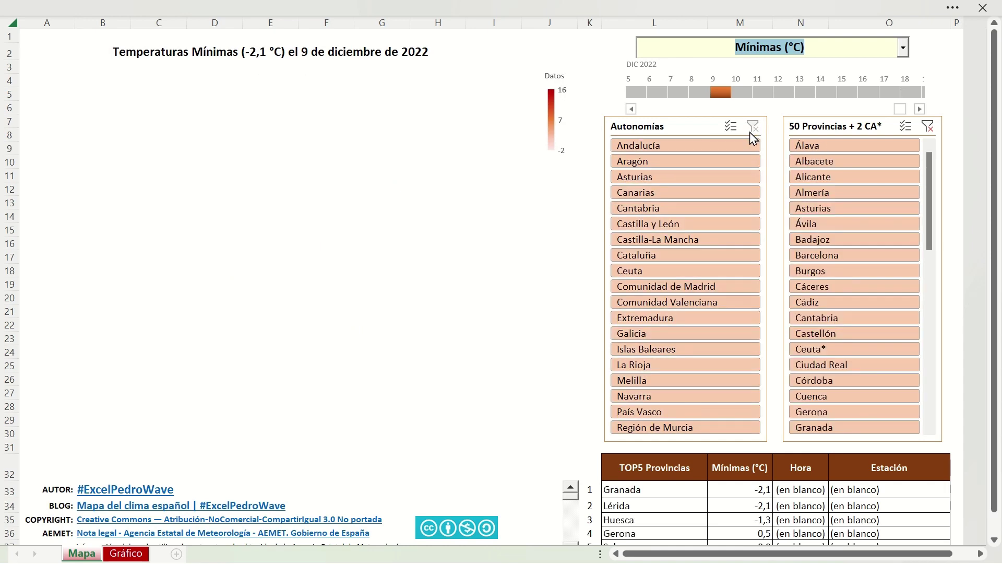
Step: Exclude Canarias, clear the province filter to restore Zaragoza, and show 17 December
ctrl+click(659, 192)
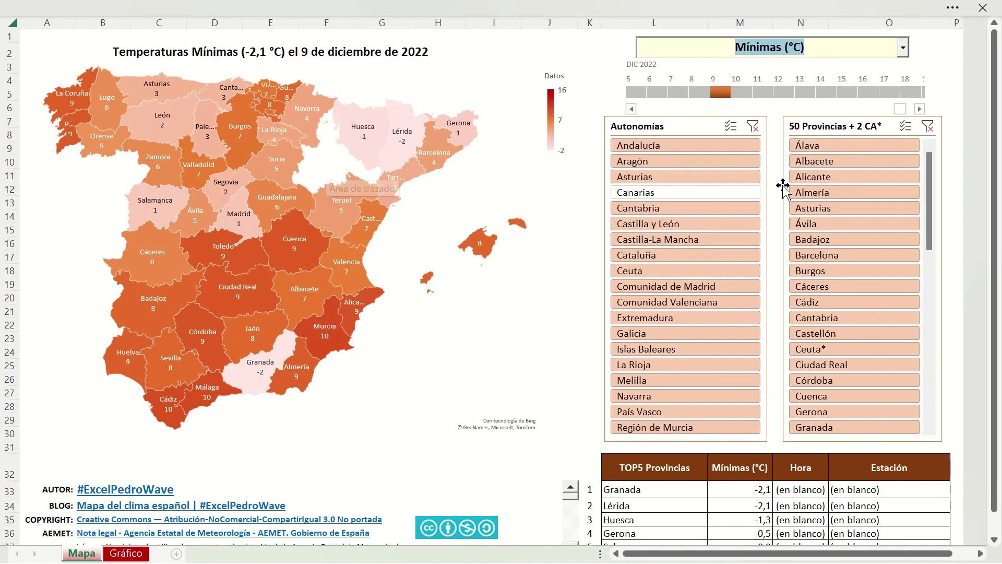
drag(929, 163, 931, 336)
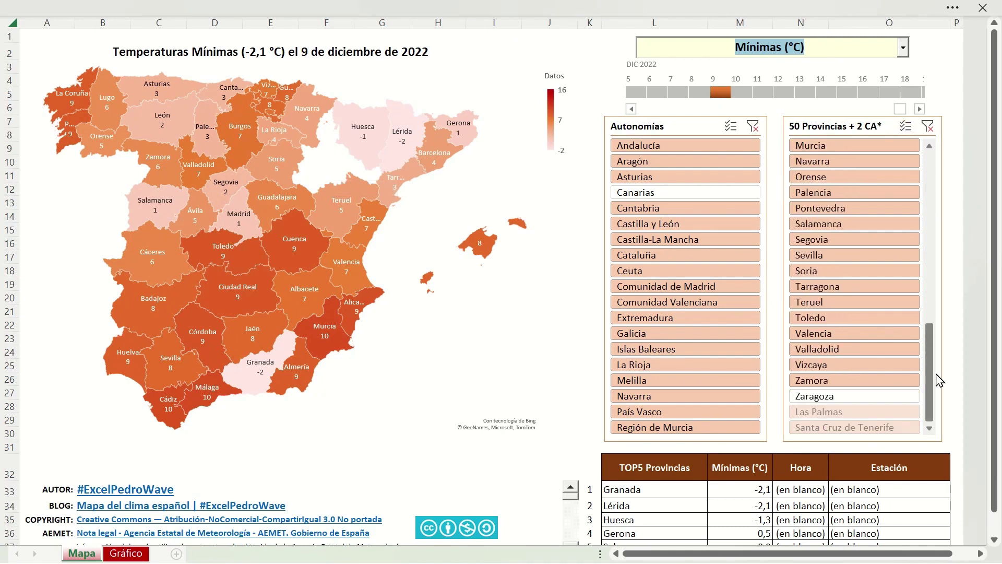
click(927, 126)
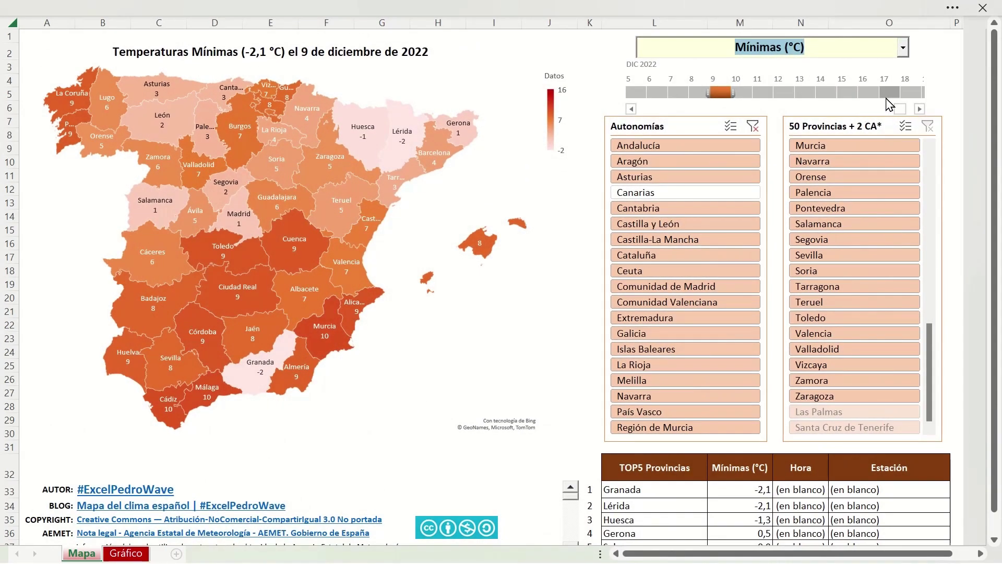
click(888, 92)
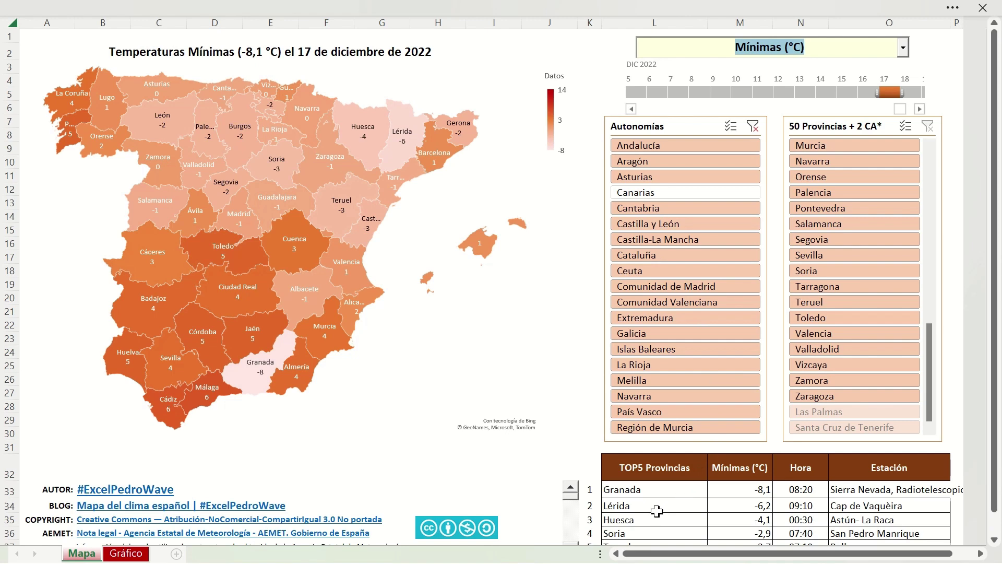
scroll(768, 459, down, 1)
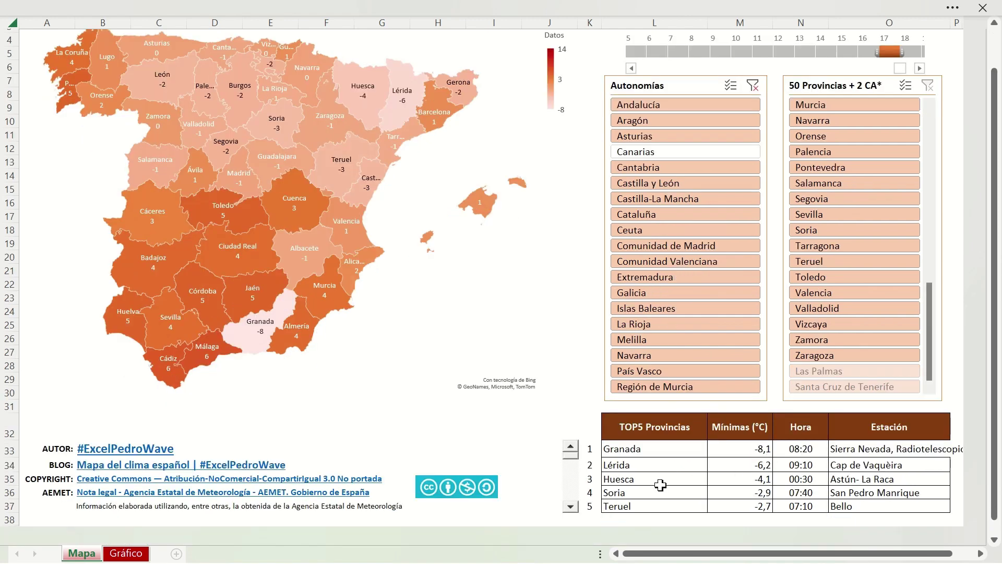
click(642, 453)
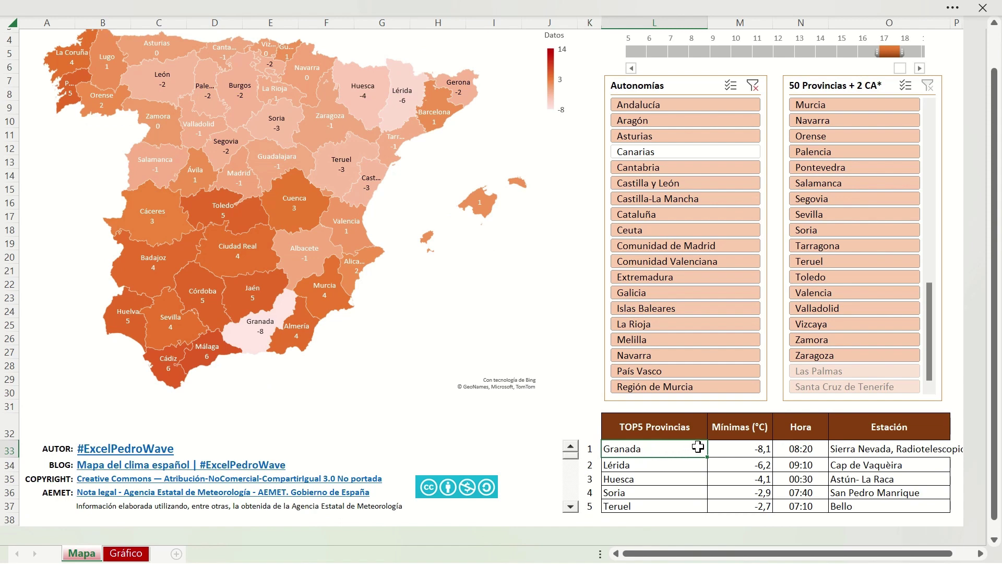
click(742, 447)
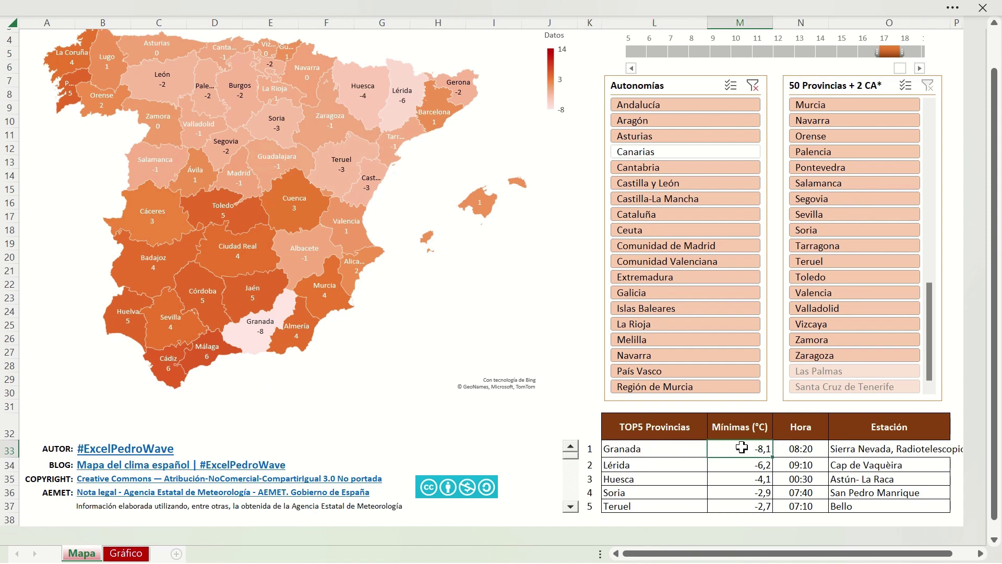
click(818, 448)
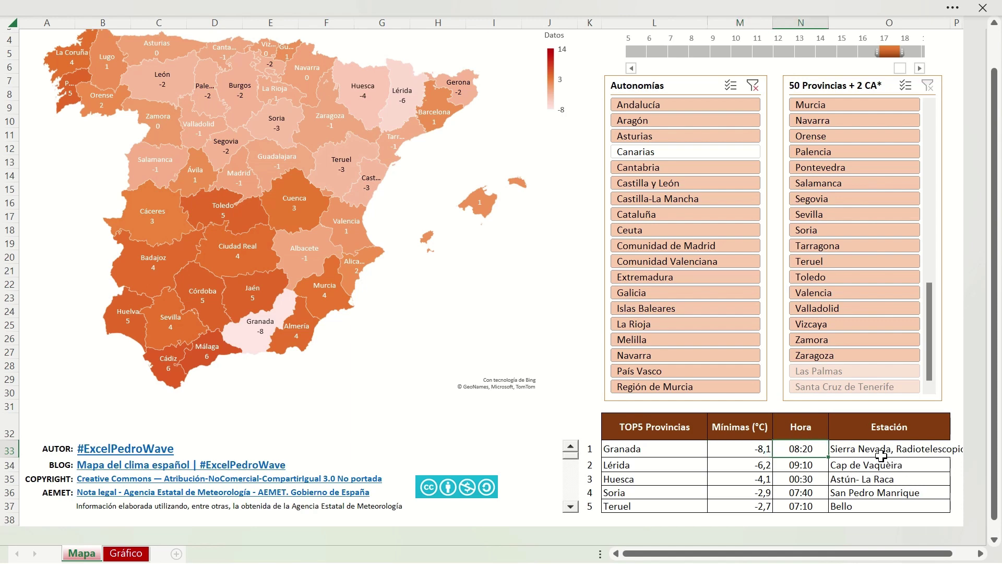
click(869, 450)
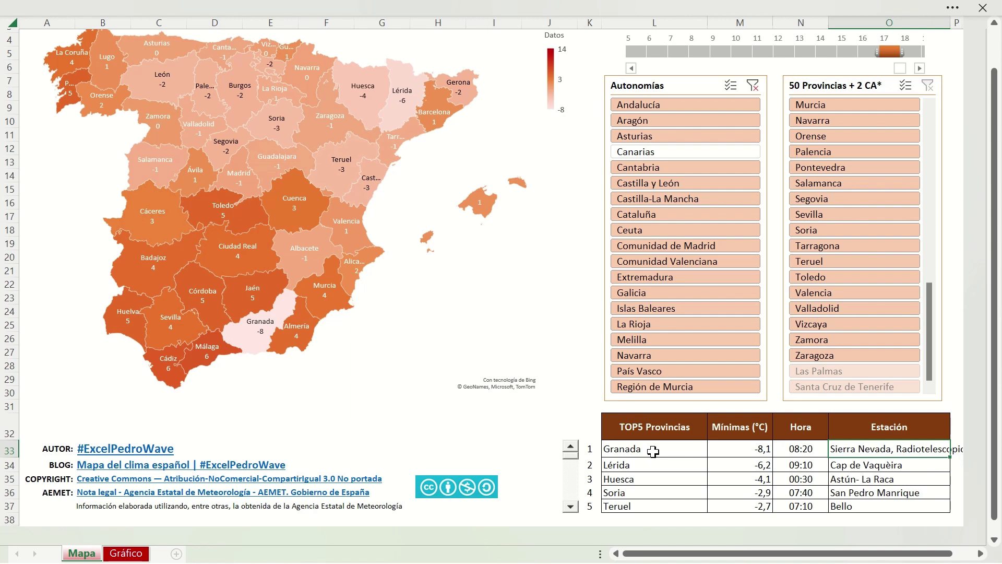
click(653, 451)
click(647, 464)
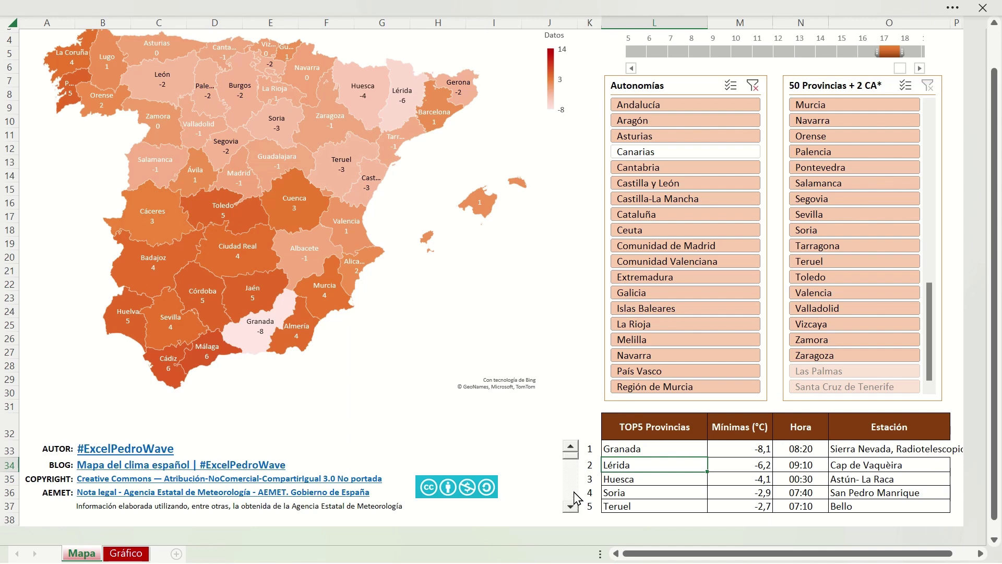
click(573, 493)
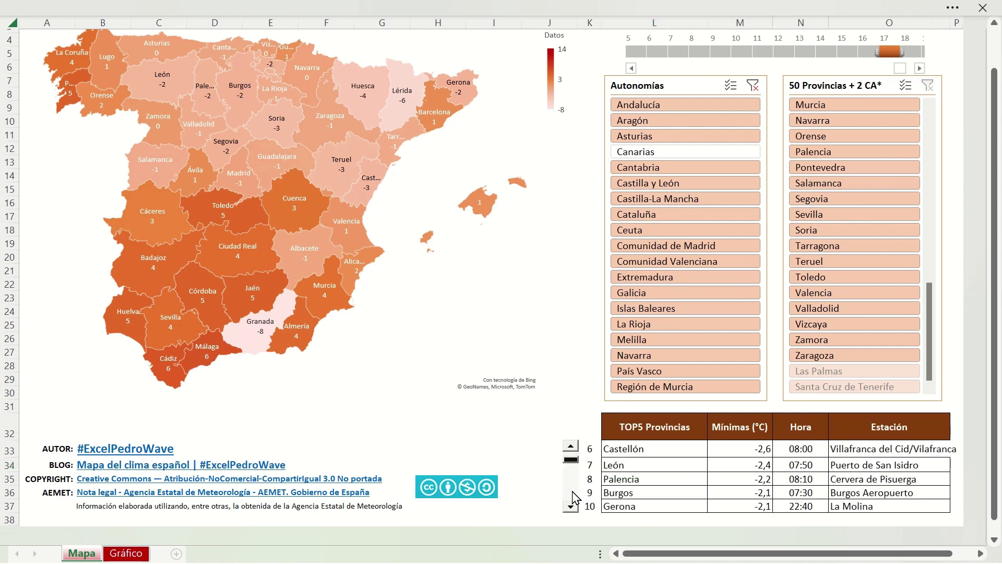
click(572, 492)
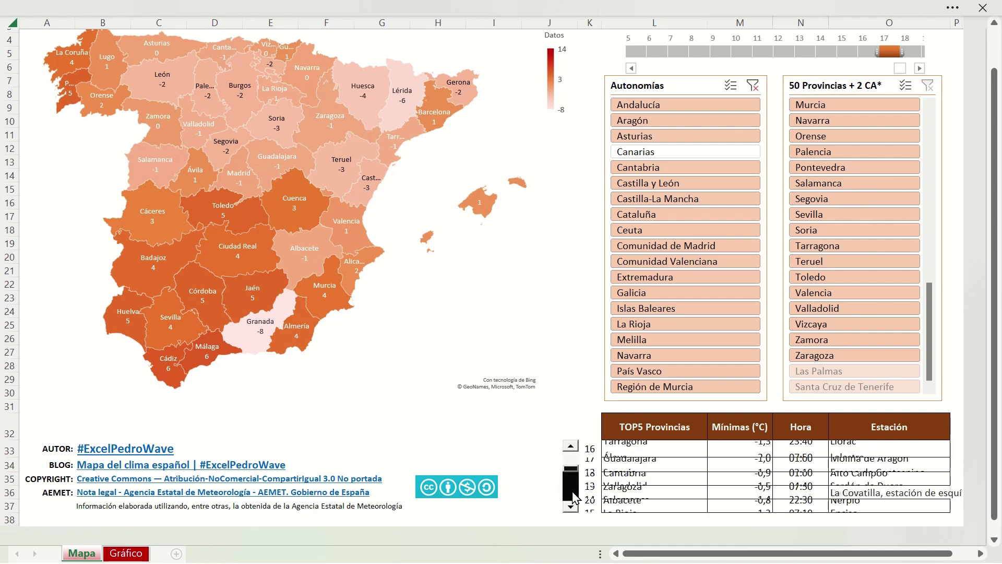
click(573, 492)
click(573, 497)
click(574, 498)
click(573, 497)
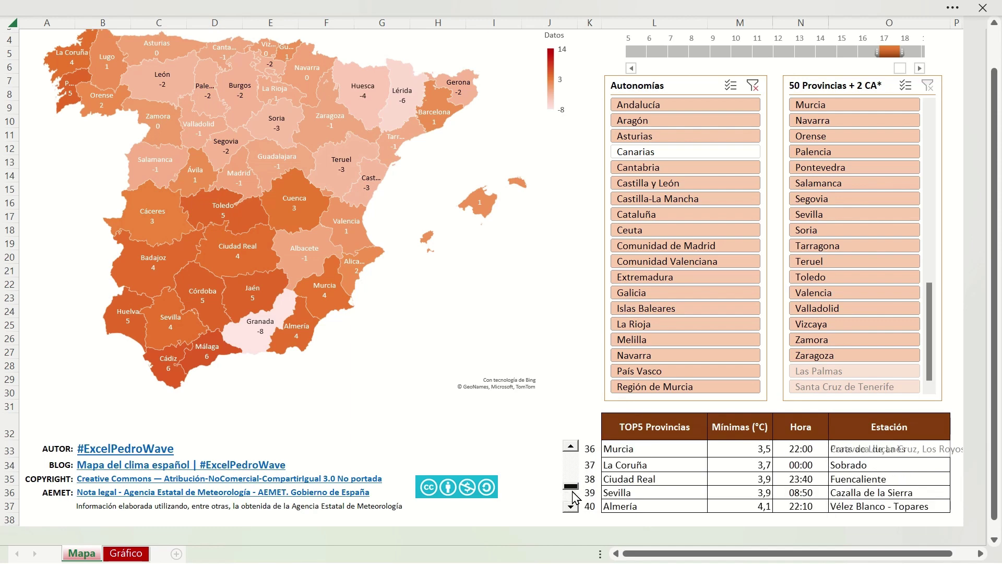
click(573, 497)
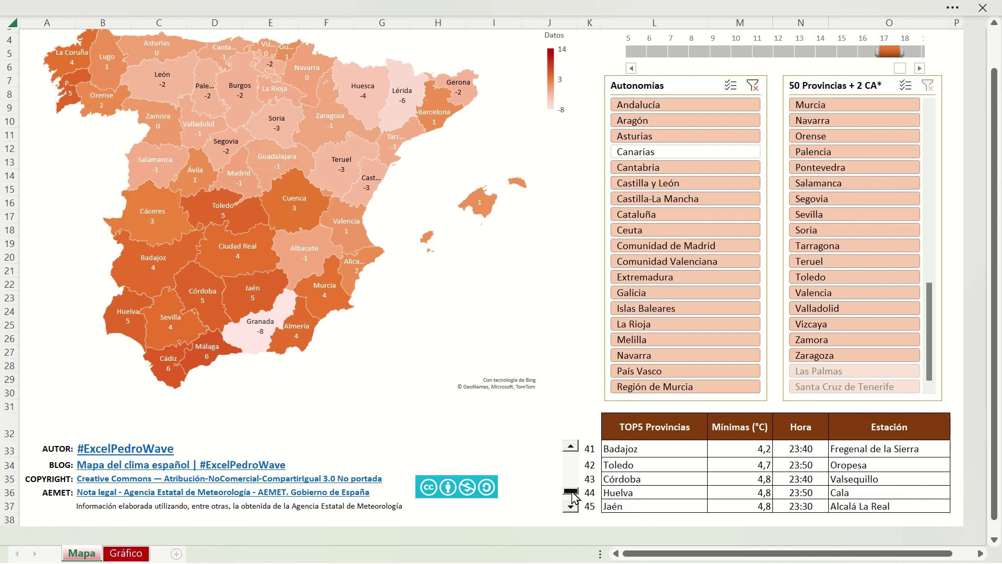
click(570, 446)
click(571, 447)
click(570, 446)
click(570, 446)
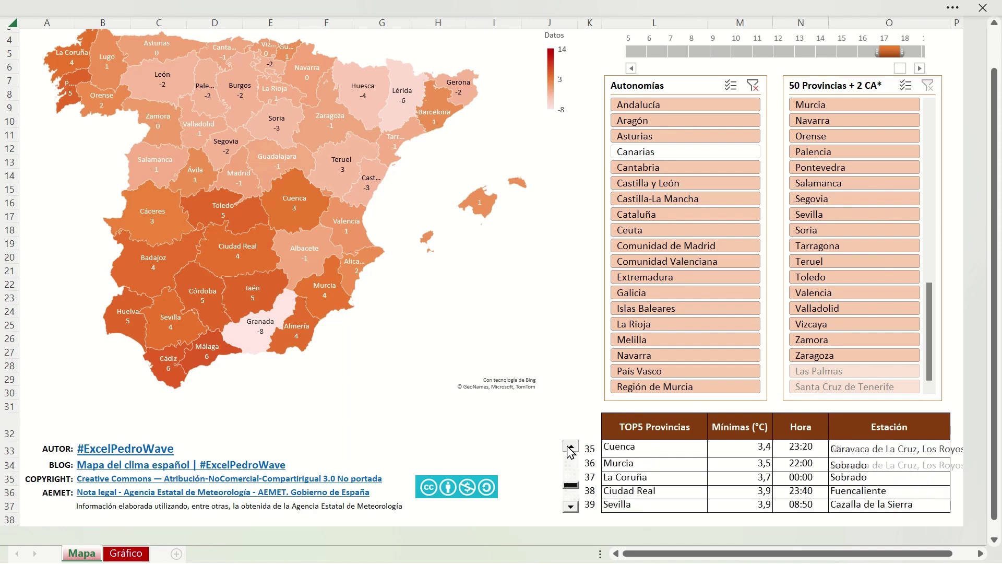
click(570, 446)
click(570, 446)
click(571, 446)
click(570, 446)
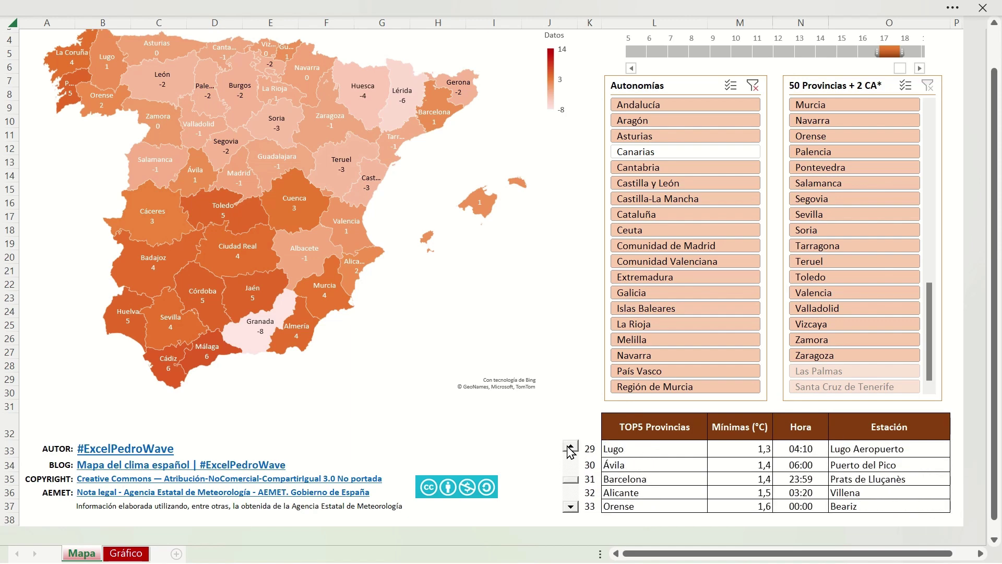
click(570, 446)
click(571, 446)
click(570, 446)
click(570, 446)
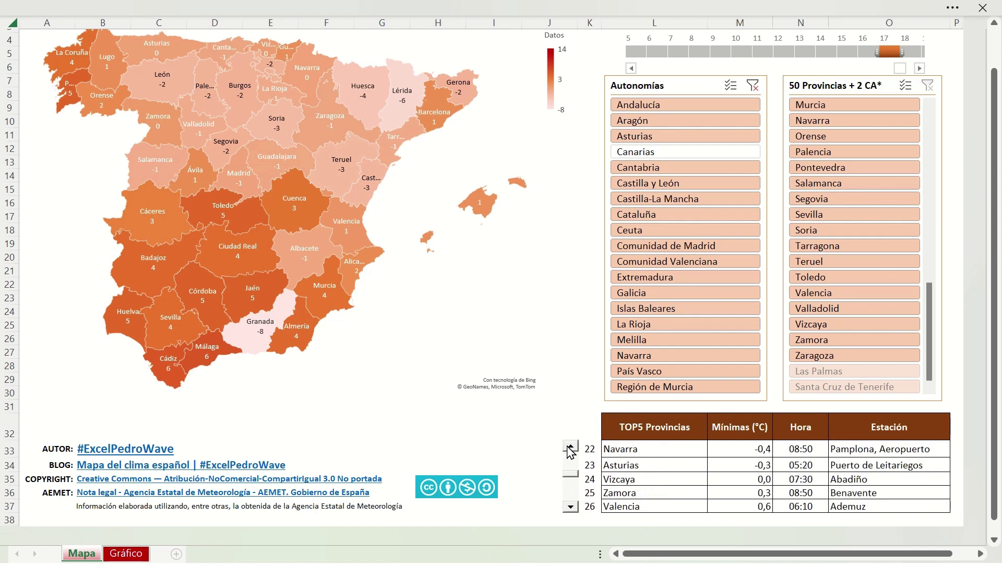
click(570, 446)
click(570, 446)
click(570, 446)
click(571, 446)
click(570, 446)
click(570, 446)
click(570, 446)
click(570, 446)
click(571, 446)
click(570, 446)
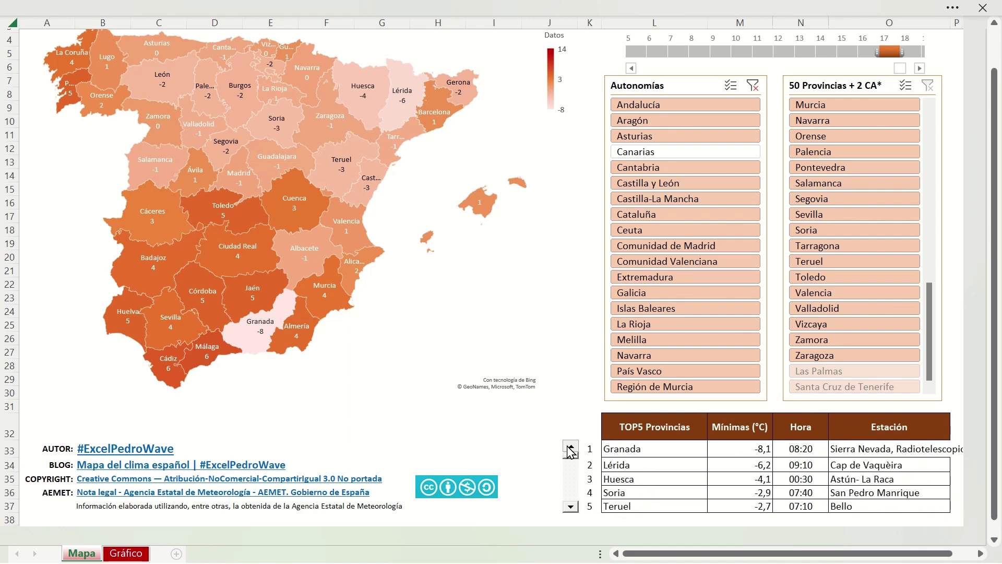
click(692, 453)
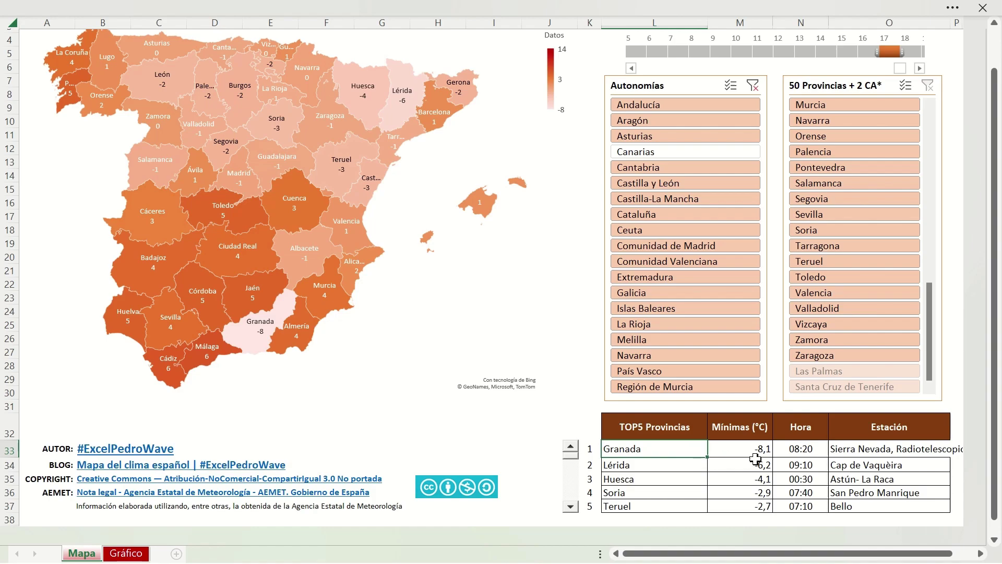
Step: Switch the mapped metric from Población to Área and finally to Densidad (hab/km²)
scroll(850, 441, up, 1)
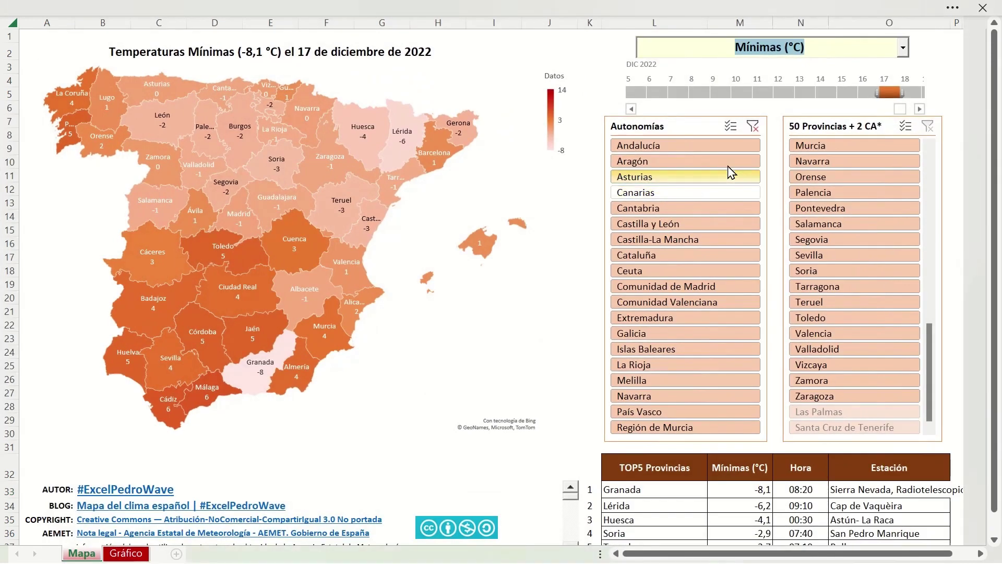
click(903, 48)
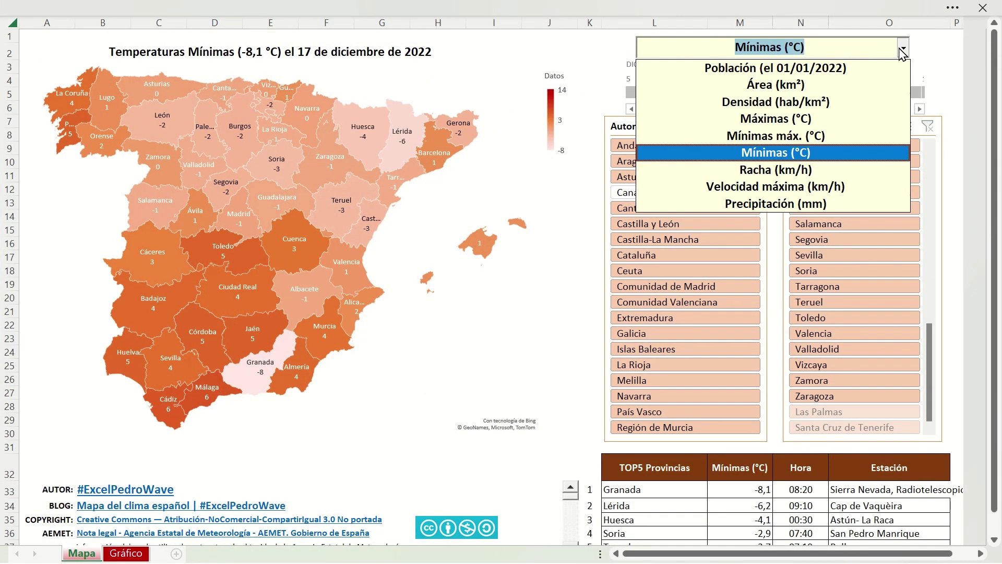
click(829, 68)
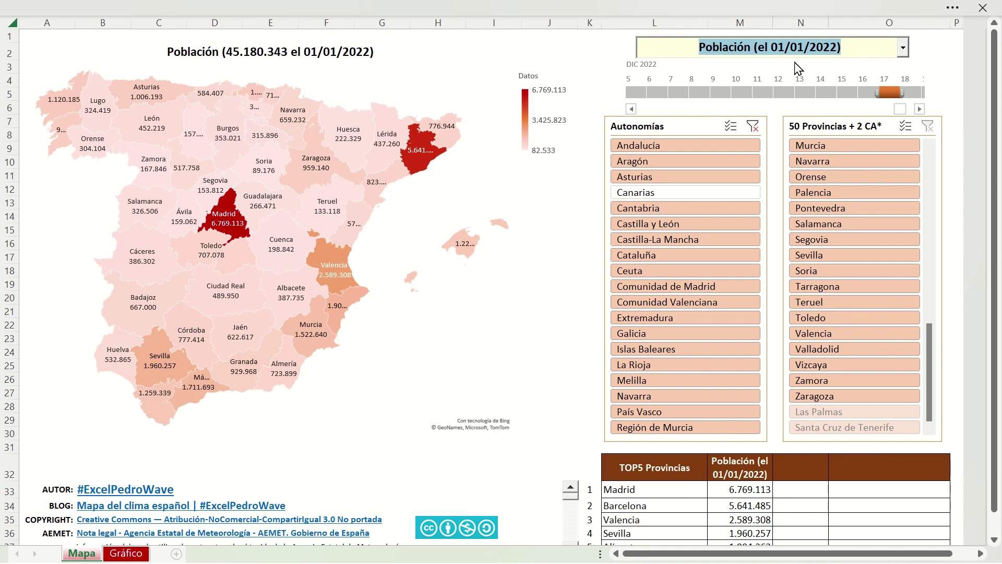
key(Down)
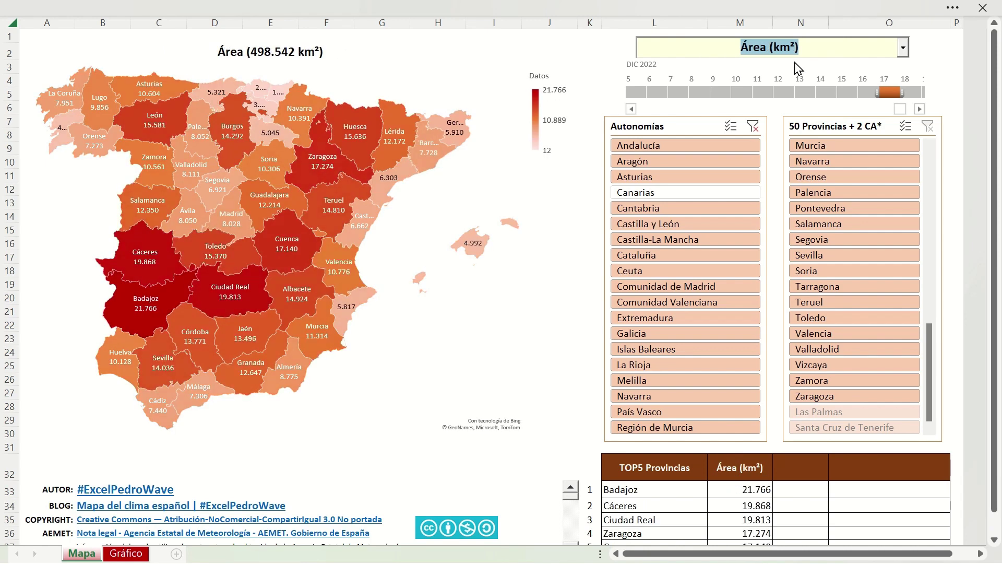
key(Down)
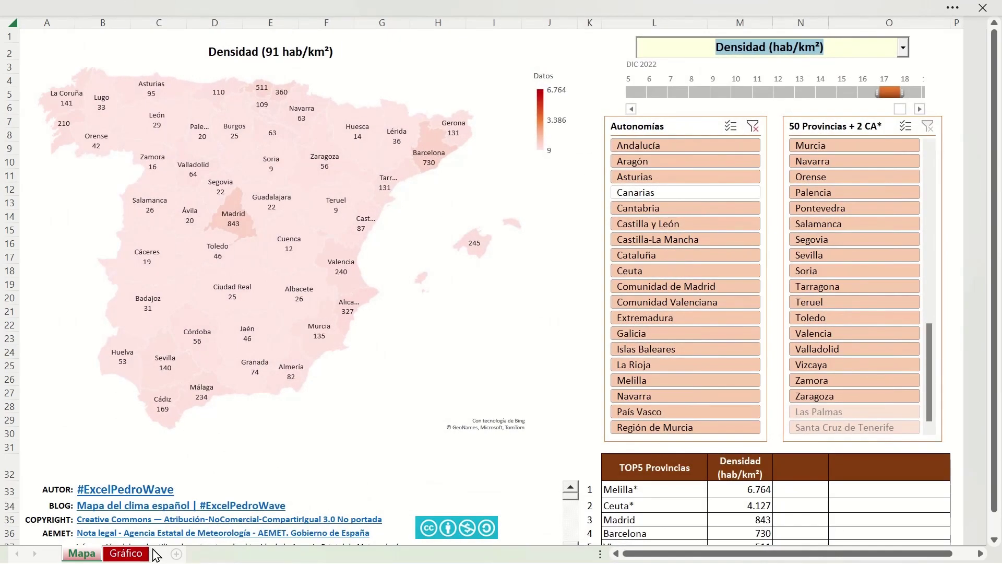
Step: Switch to the Gráfico sheet and limit the chart to the TOP1 province
click(144, 555)
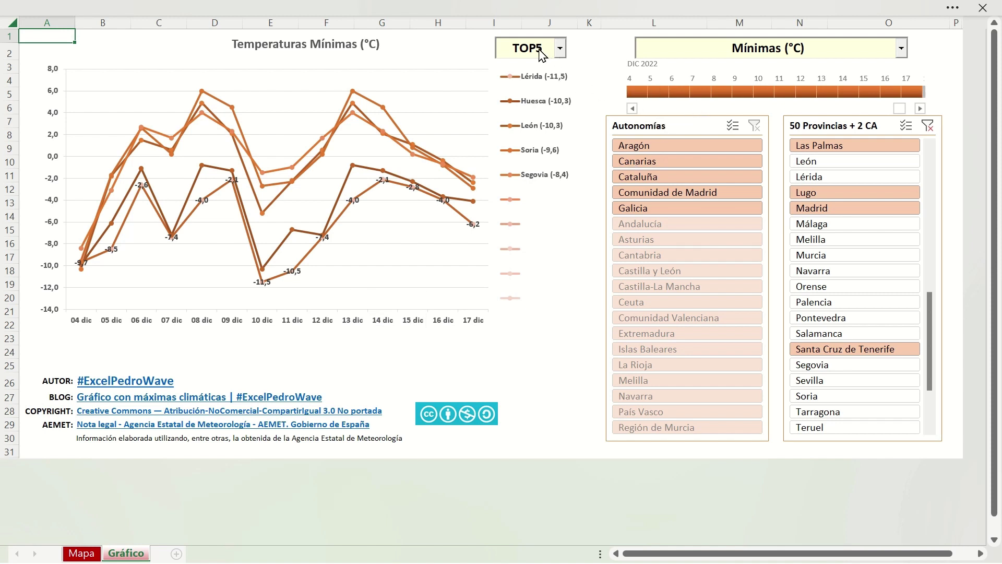
click(559, 50)
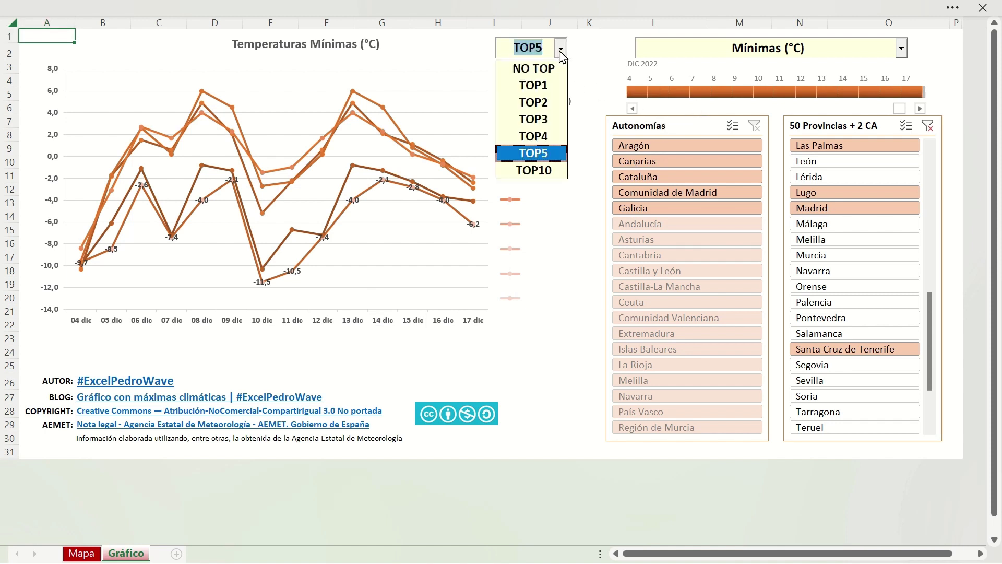
click(543, 83)
click(560, 49)
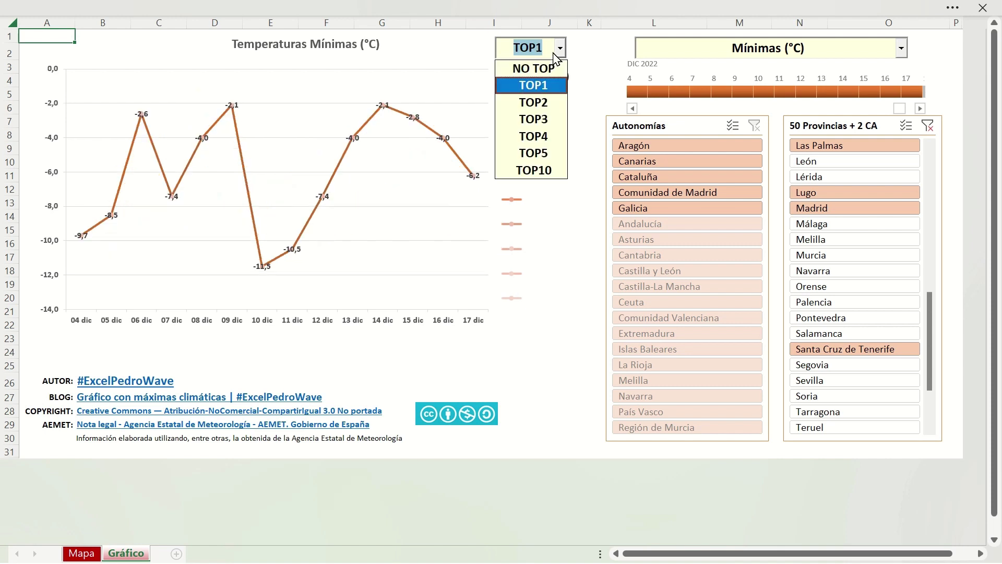
click(532, 85)
Step: Try TOP2 and TOP5 in the chart, then settle on TOP10
click(560, 49)
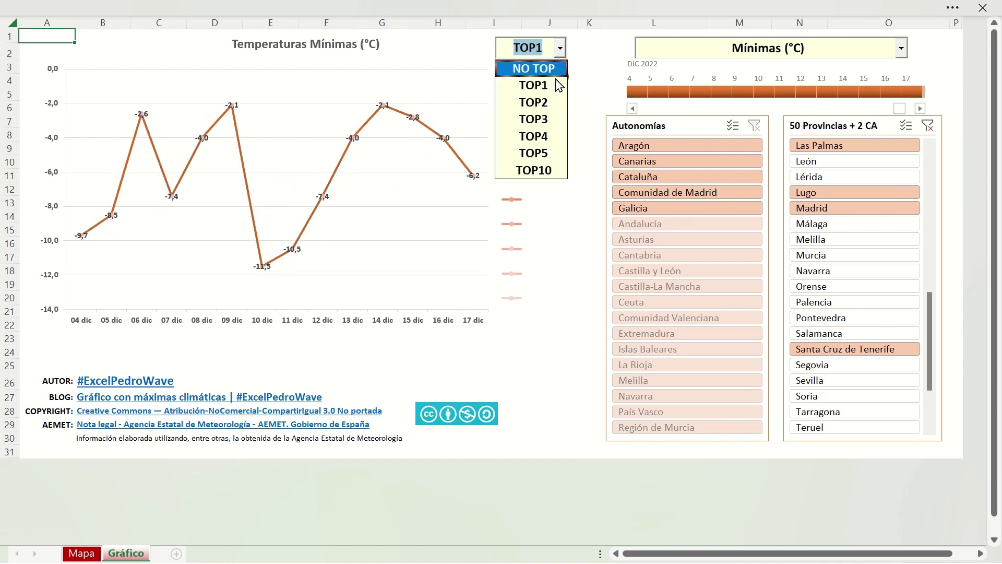
click(532, 101)
click(560, 48)
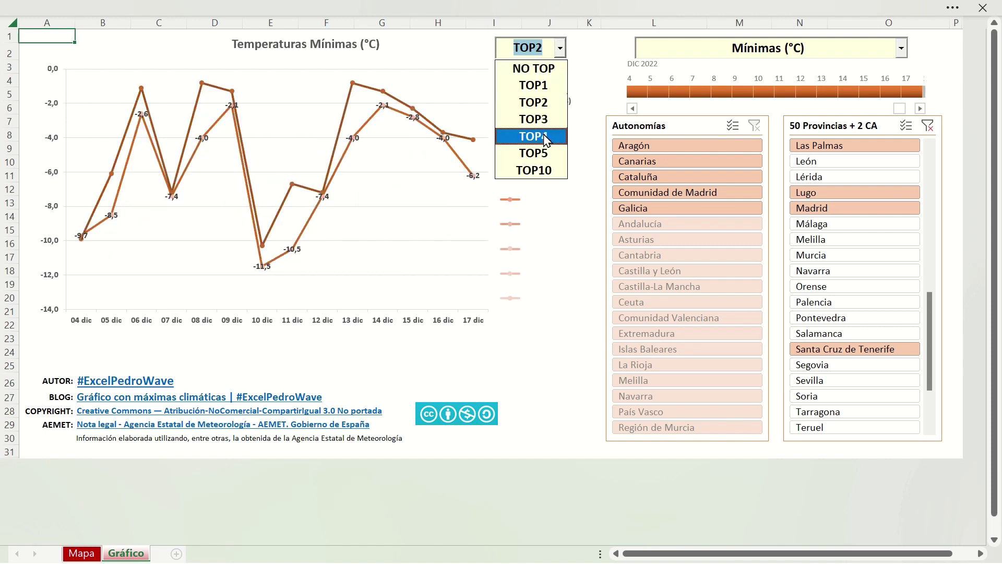
click(531, 151)
click(560, 48)
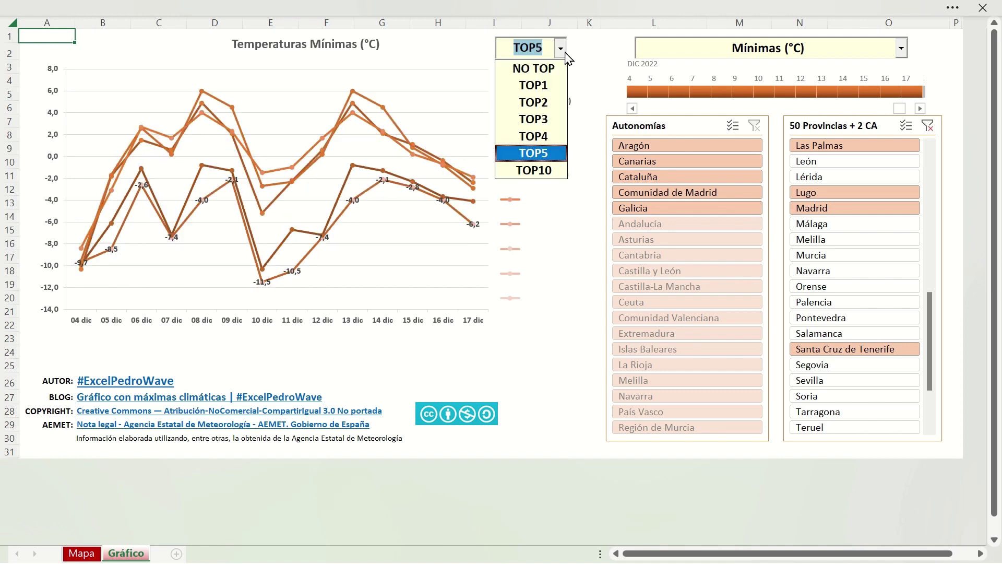
click(545, 176)
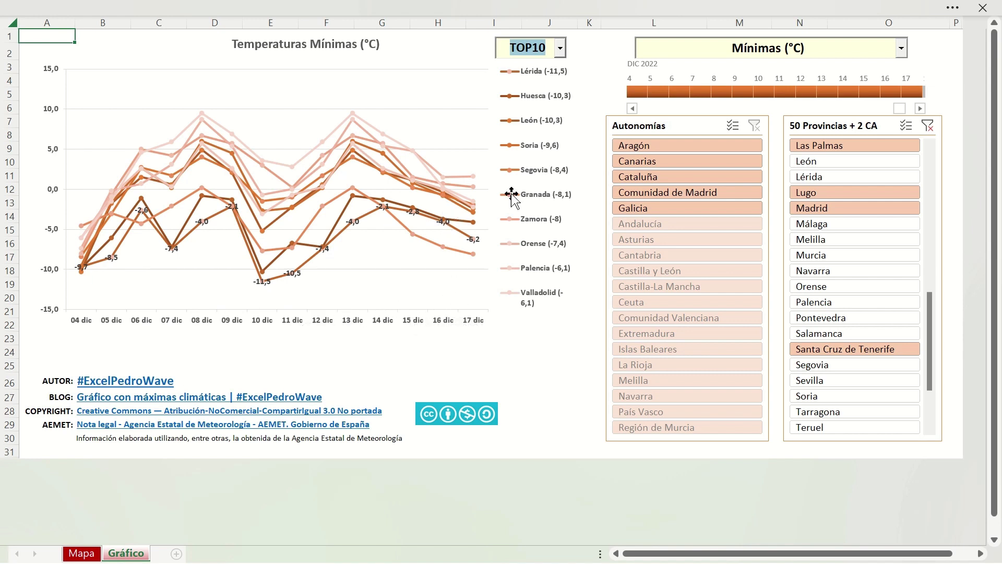
Step: Try December timeline ranges 4, 4–12 and 17 December, then restore the full 4–17 range
mouse_move(643, 92)
click(643, 94)
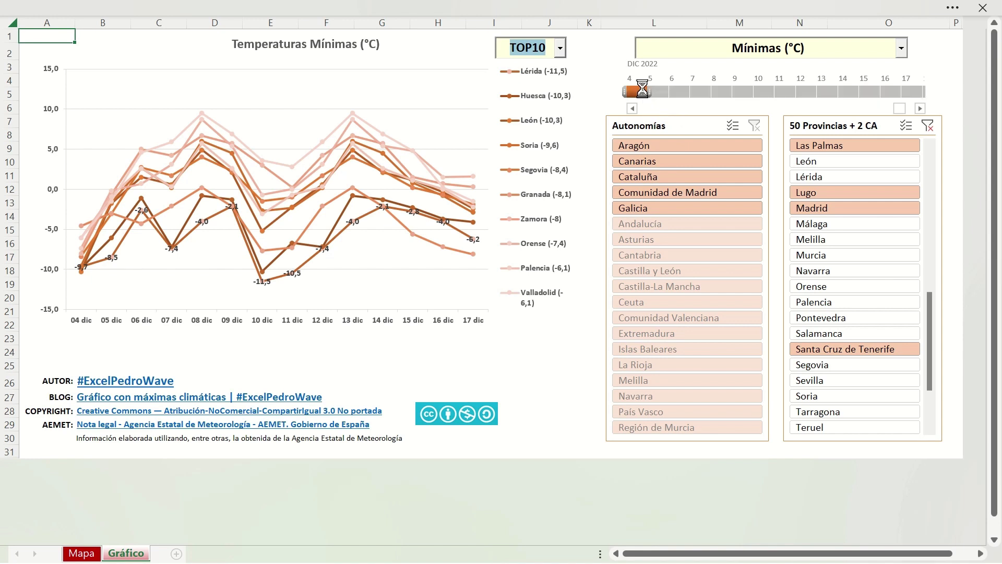
shift+click(803, 94)
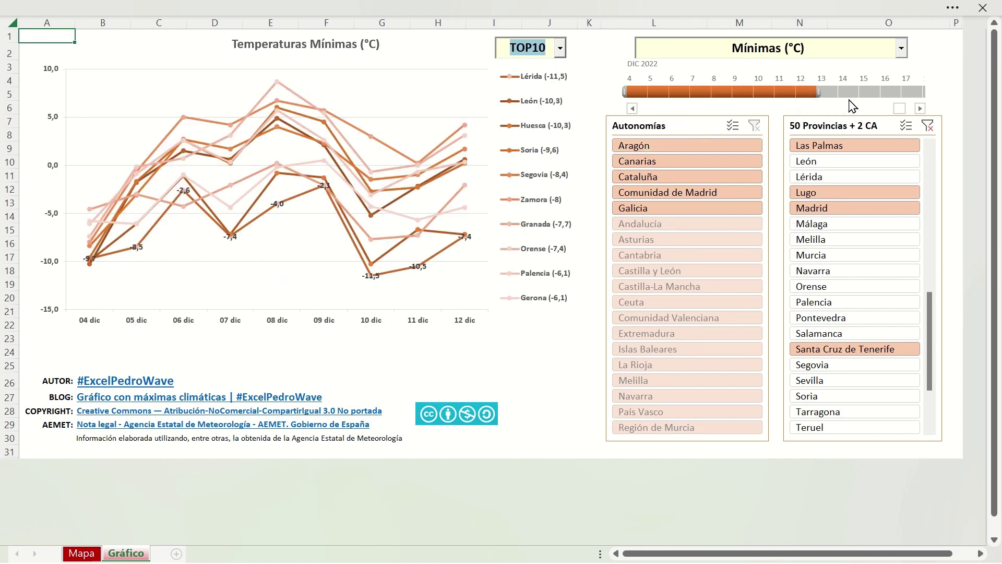
shift+click(908, 94)
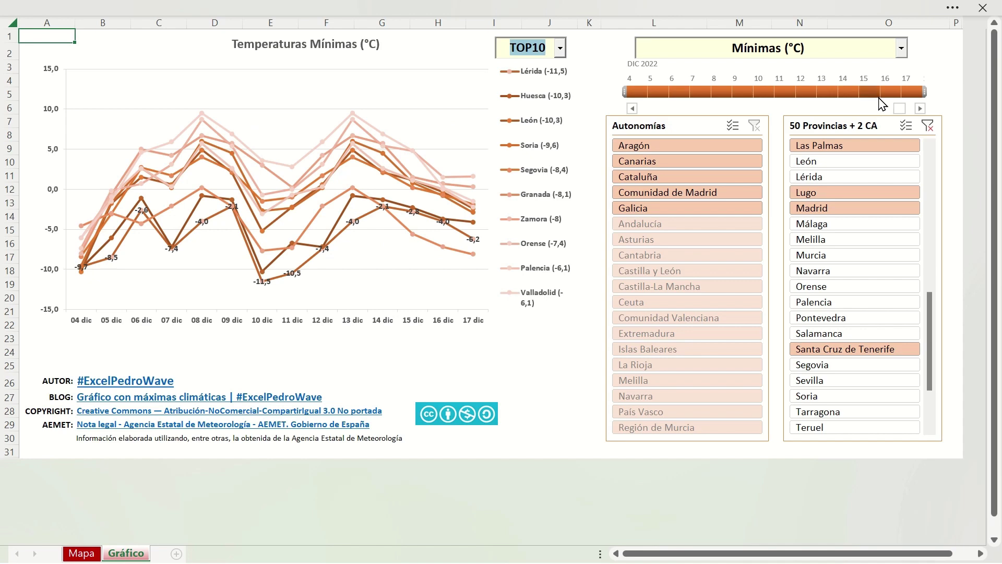
click(911, 94)
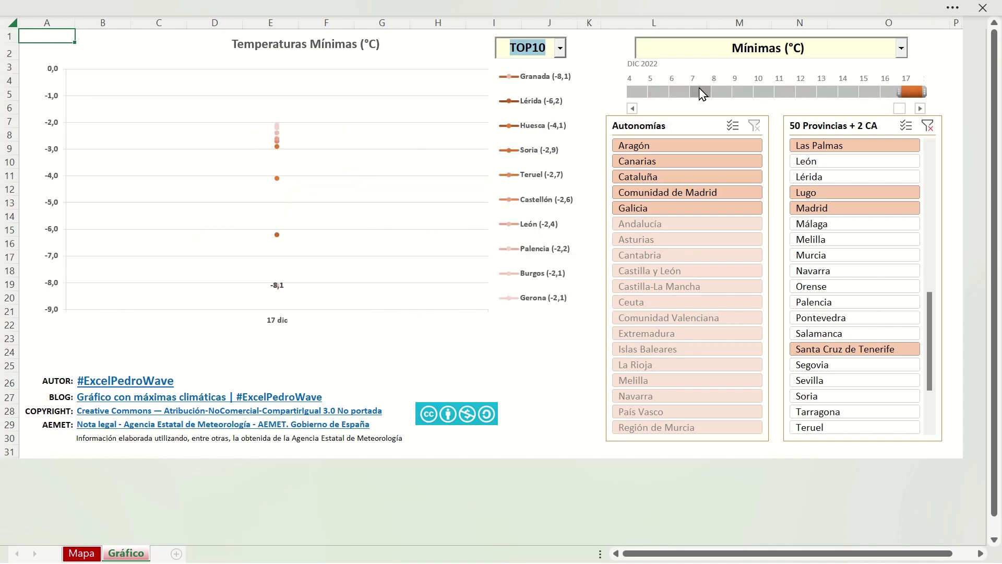
shift+click(642, 94)
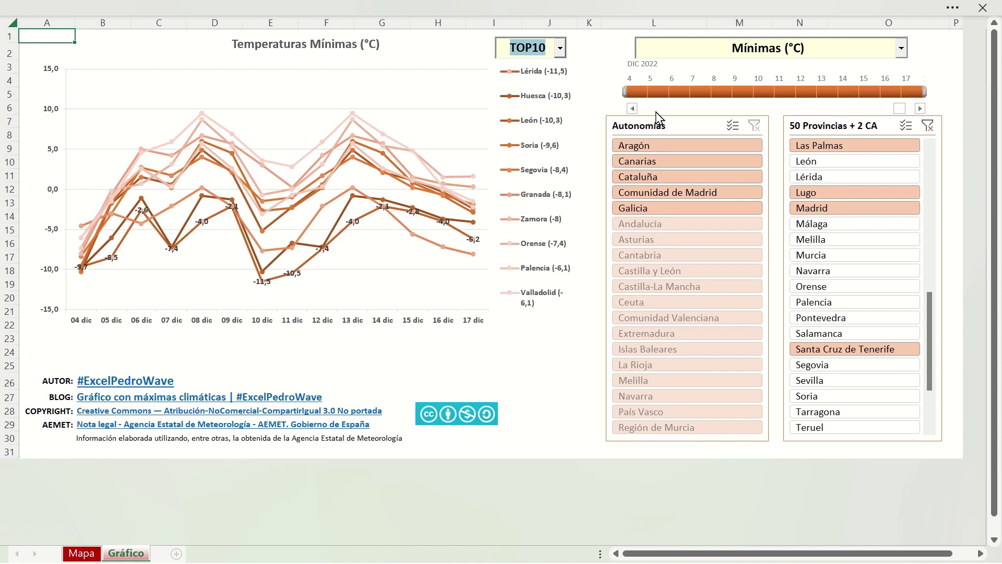
Step: Scroll the timeline back to June 2022 and select 15–28 June
click(632, 109)
click(631, 108)
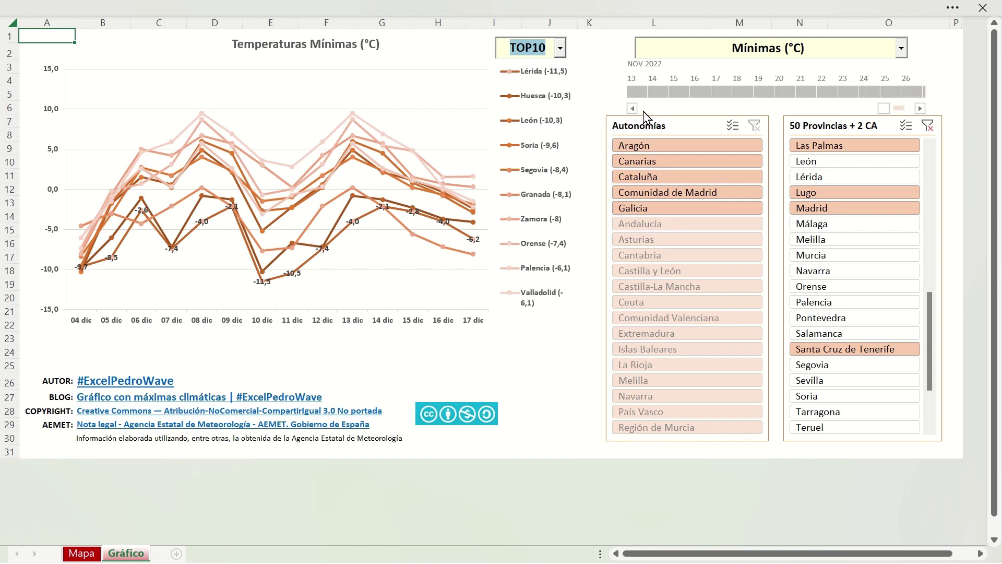
click(644, 111)
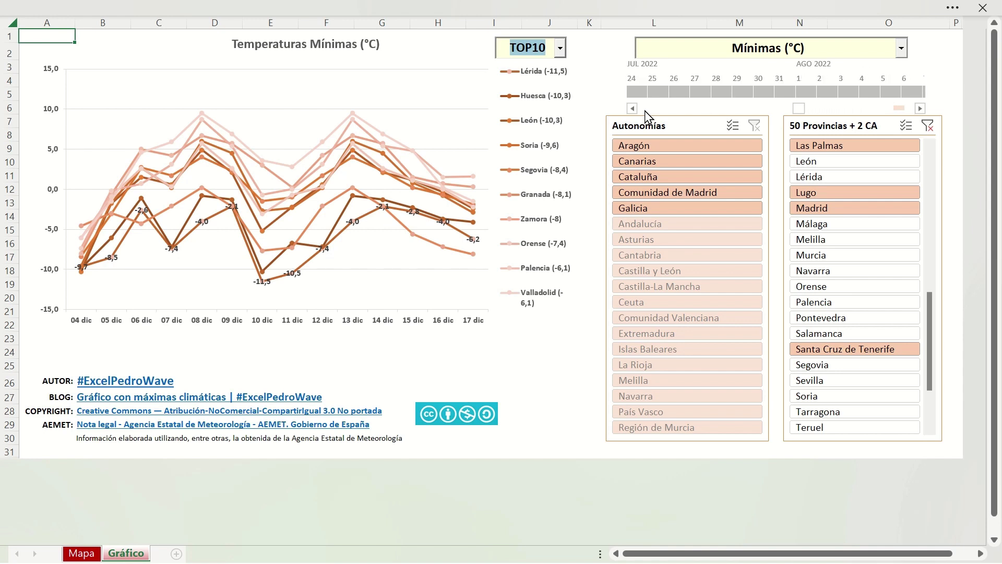
click(645, 111)
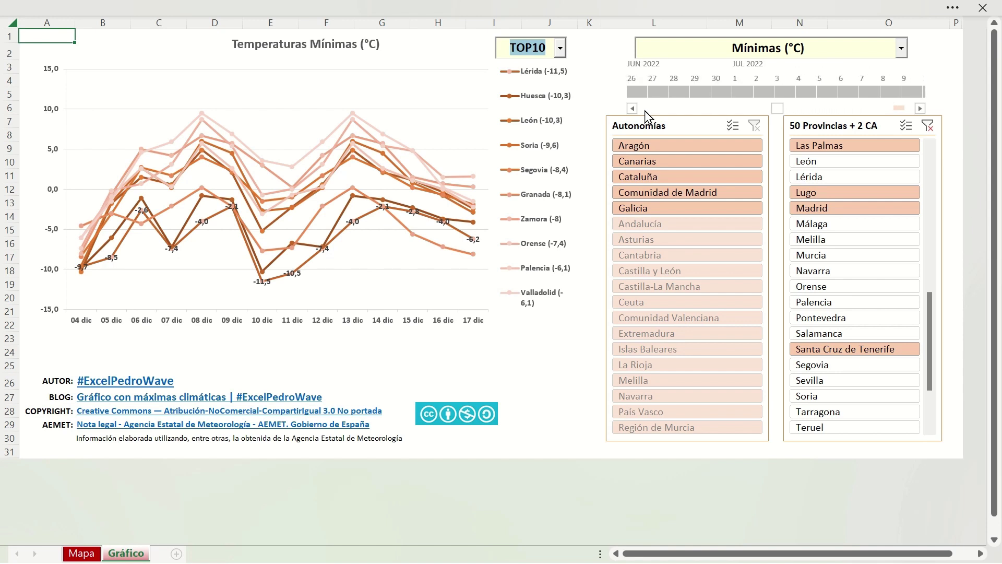
click(645, 111)
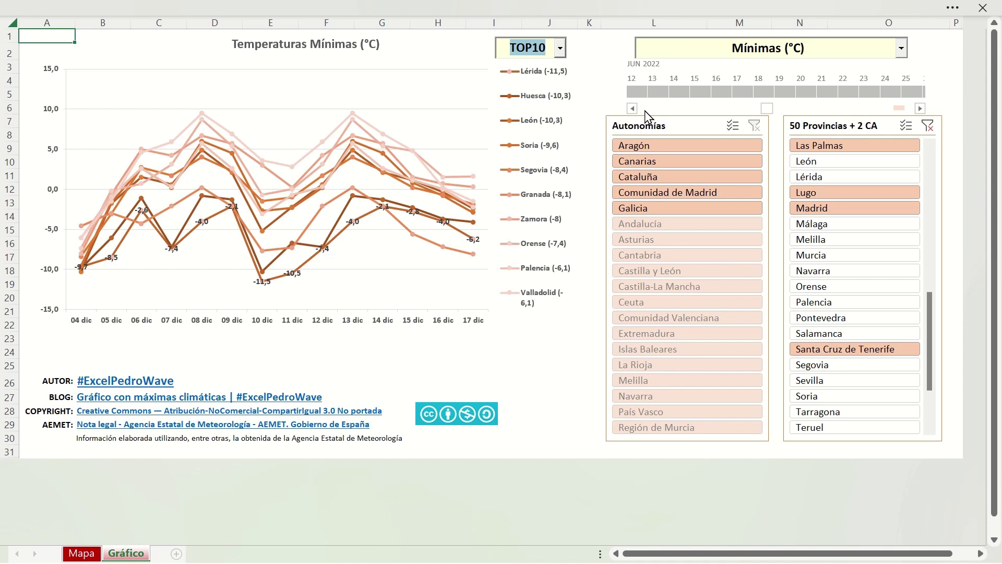
click(699, 92)
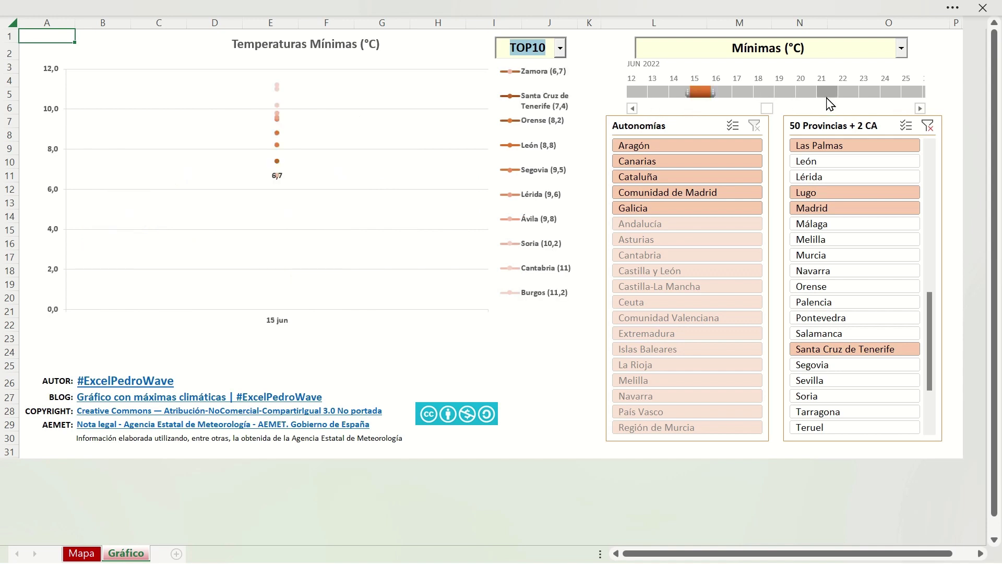
click(920, 108)
click(920, 108)
click(920, 108)
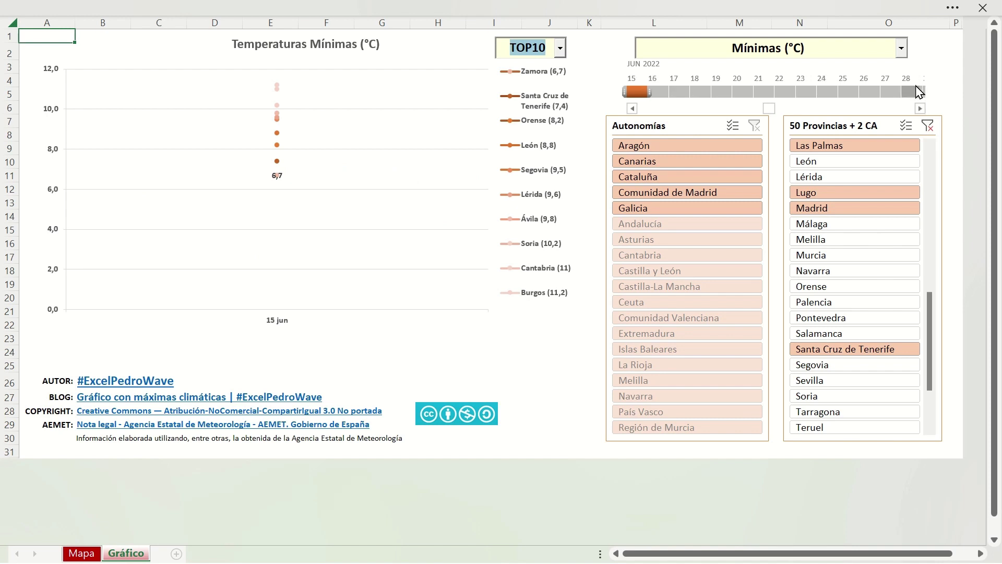
shift+click(914, 93)
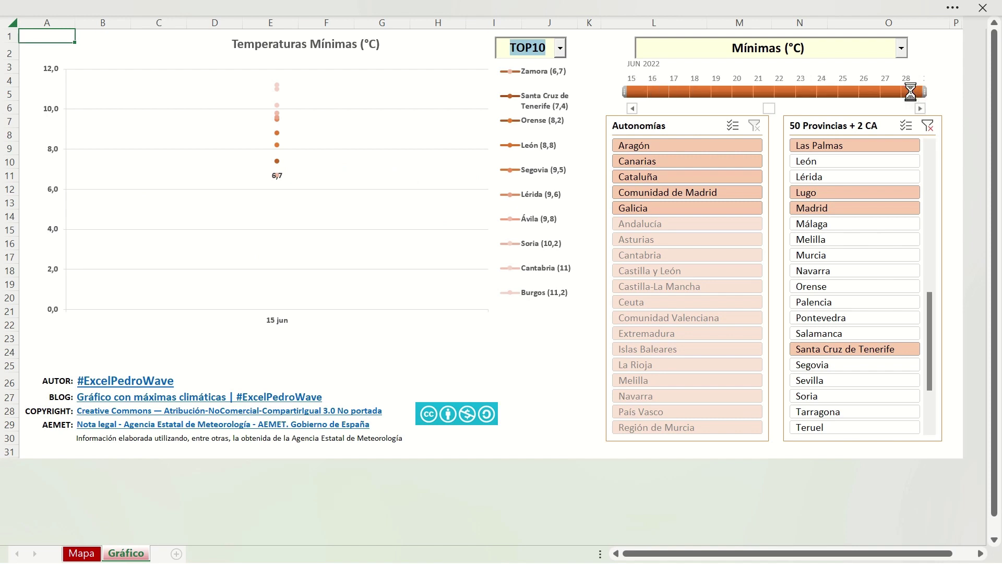
Step: Switch the chart measure to Máximas (°C), then to Mínimas máx. (°C)
click(903, 49)
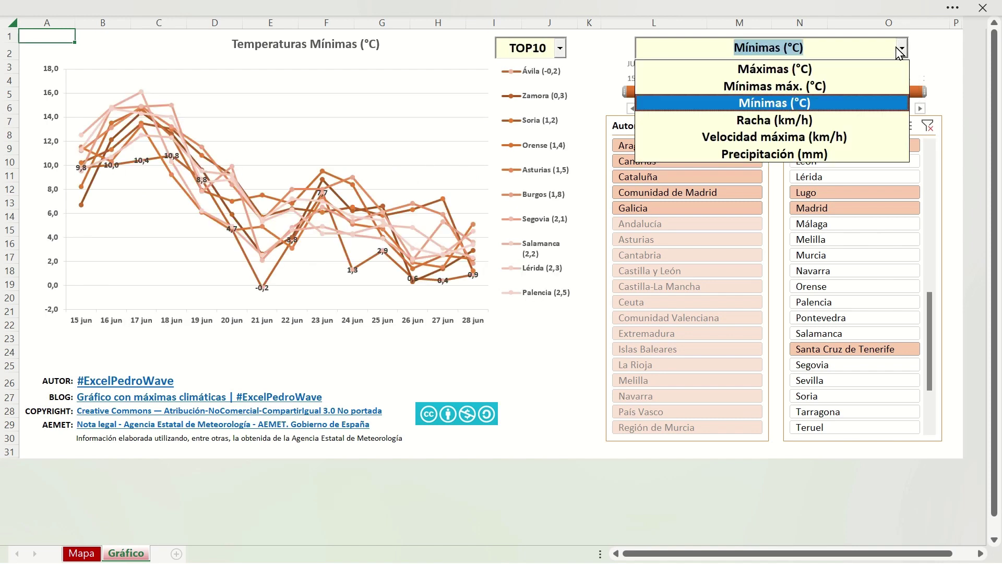
click(802, 71)
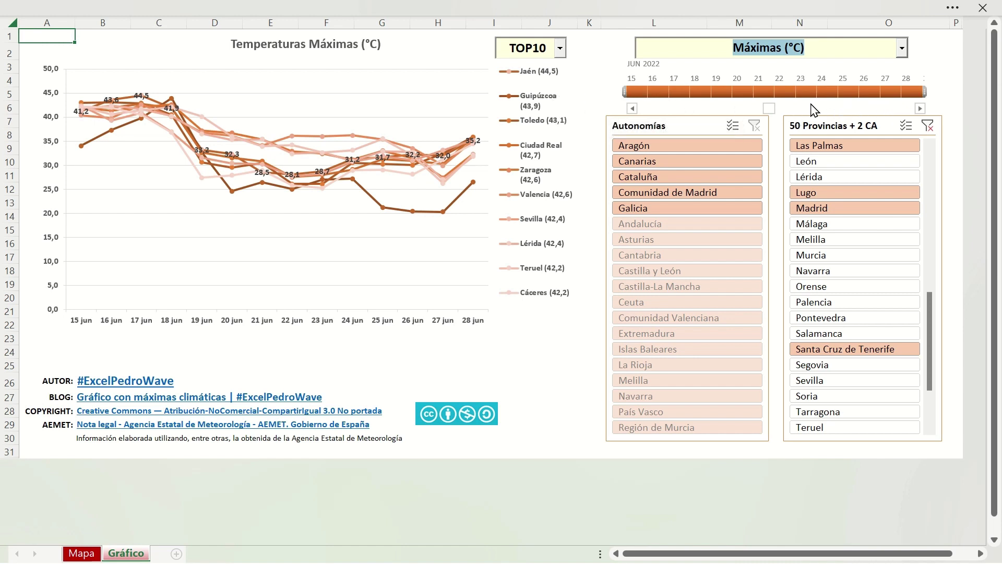
click(745, 48)
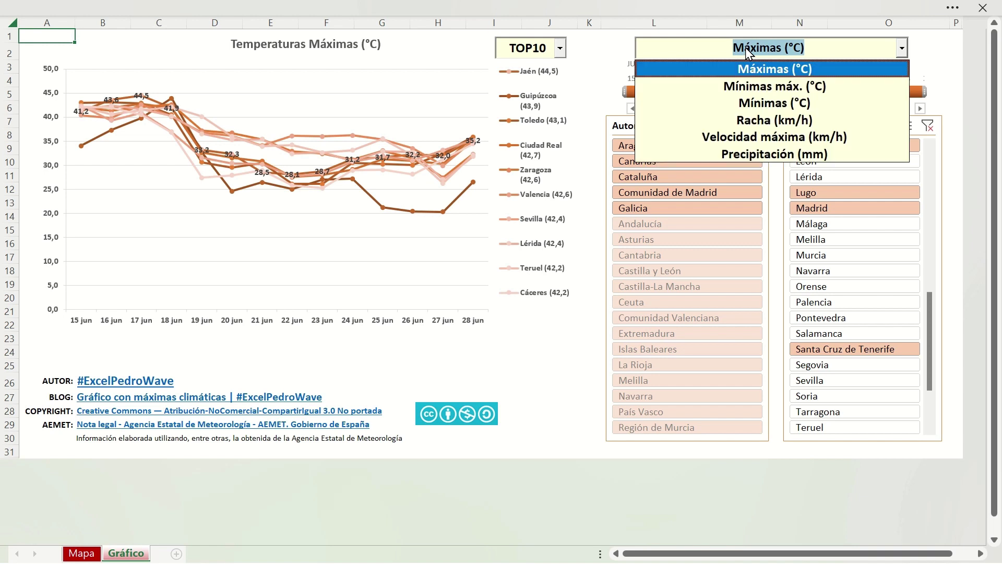
click(760, 87)
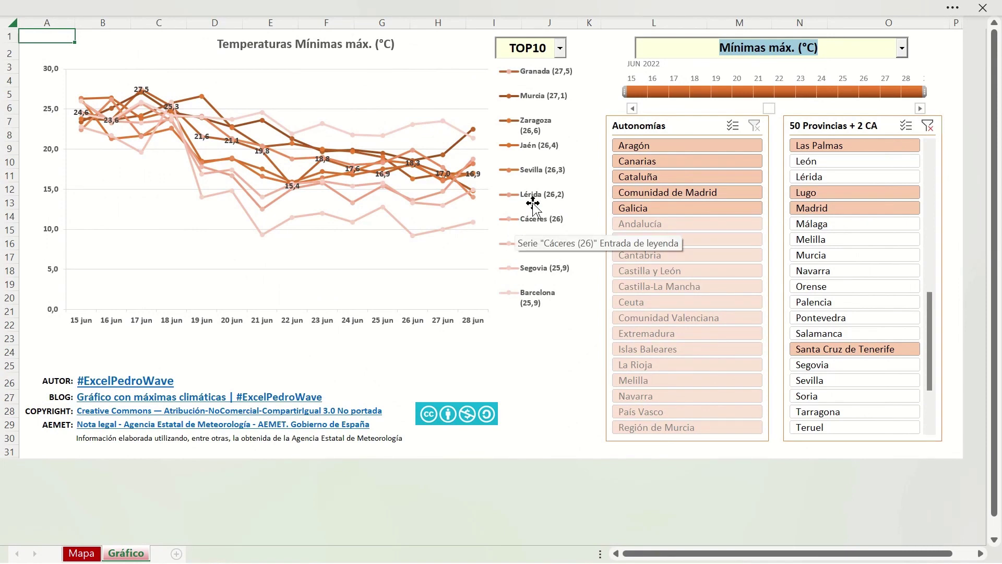
Step: Set the TOP dropdown to NO TOP and the chart measure back to Máximas (°C)
click(562, 49)
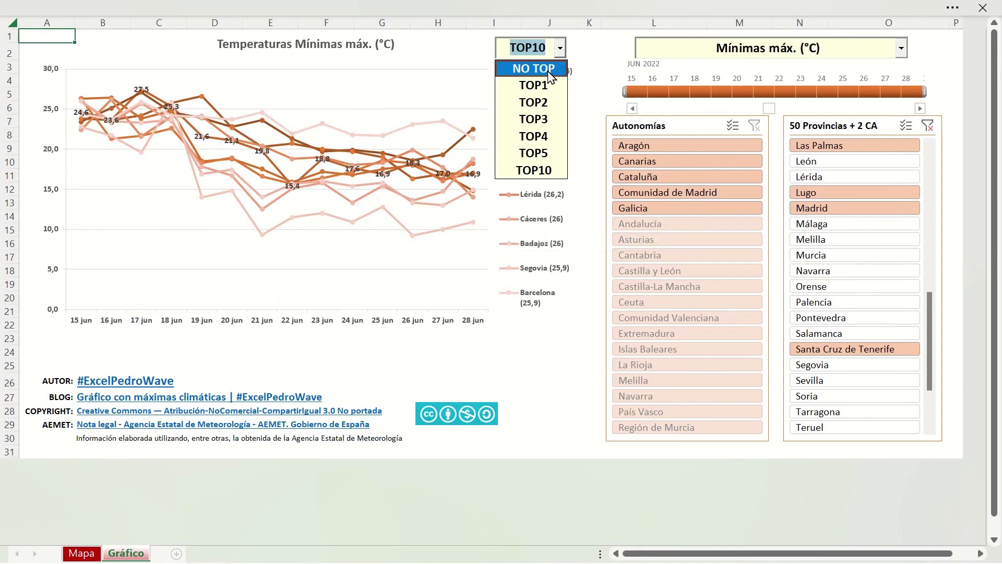
click(551, 69)
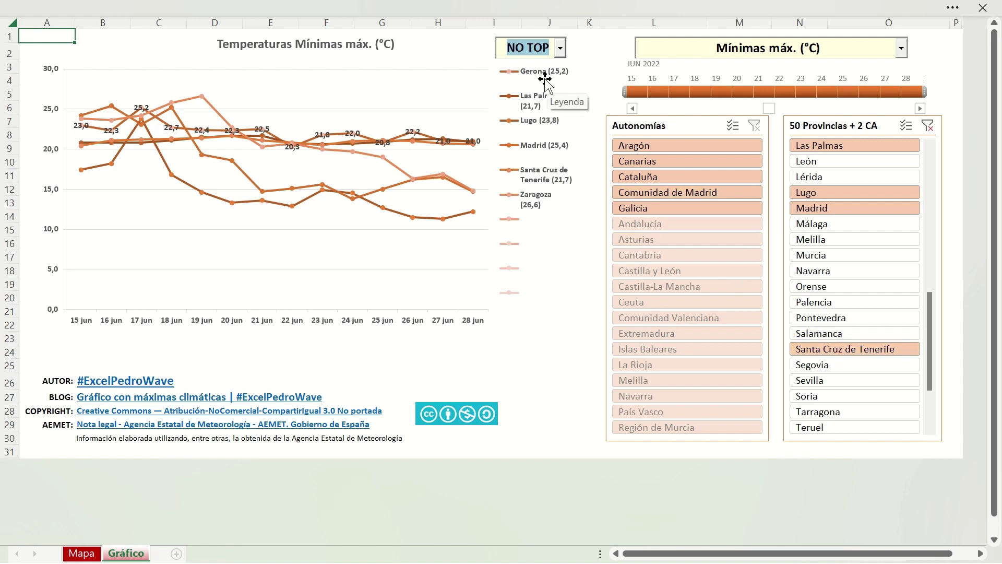
click(899, 49)
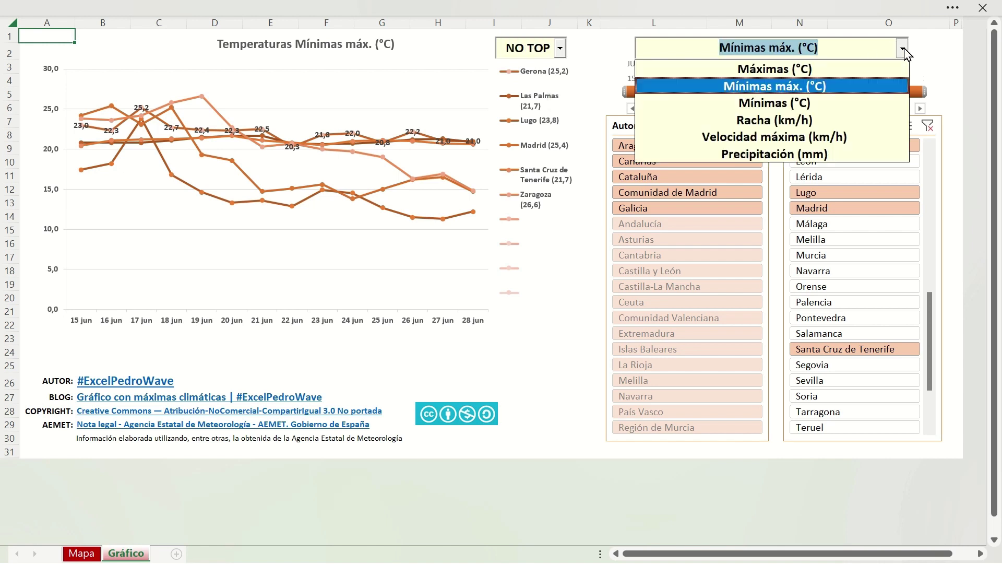
click(751, 67)
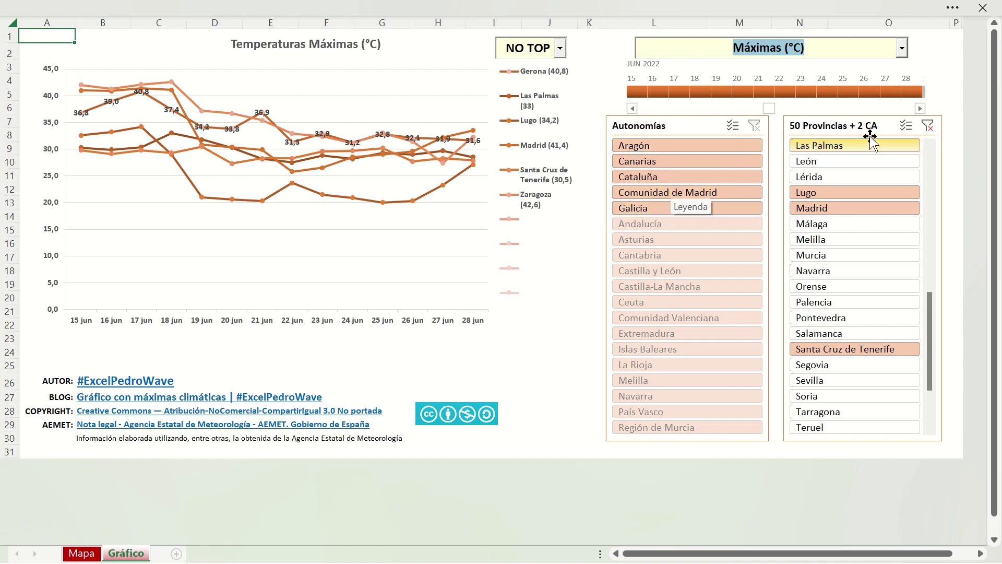
Step: Dismiss the pivot overlap warning, pick Aragón, and clear the Provincias slicer filter
click(928, 127)
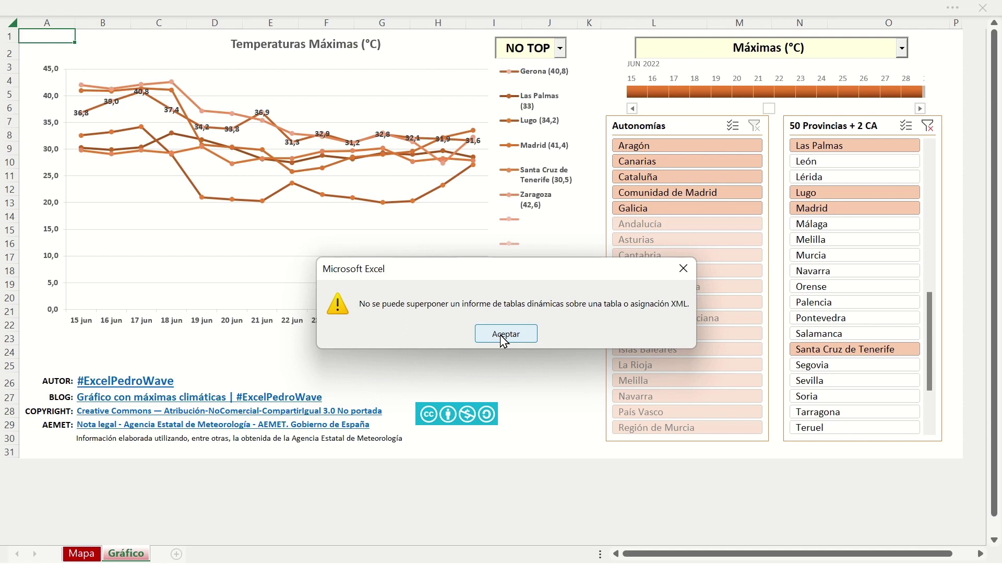
click(505, 337)
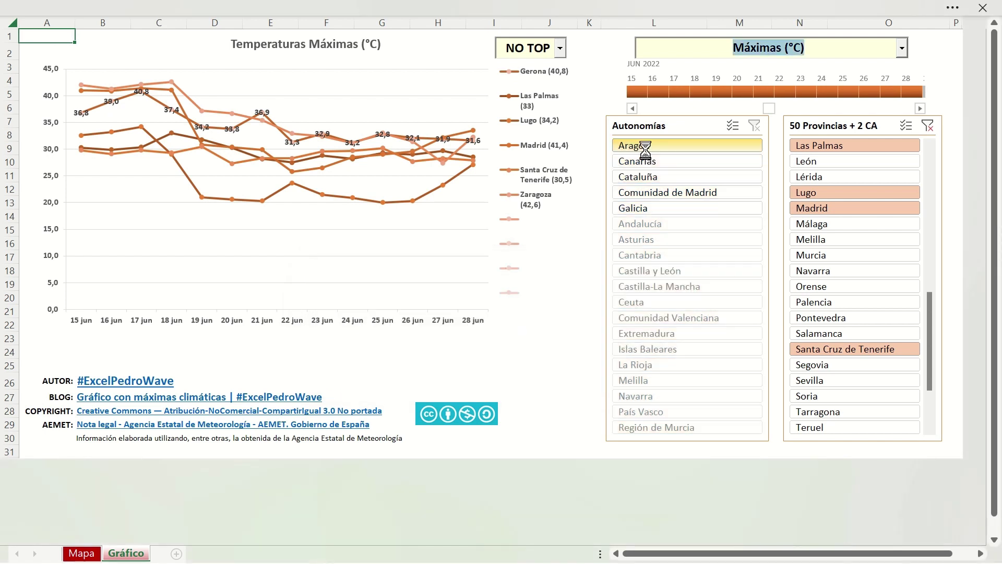
click(645, 146)
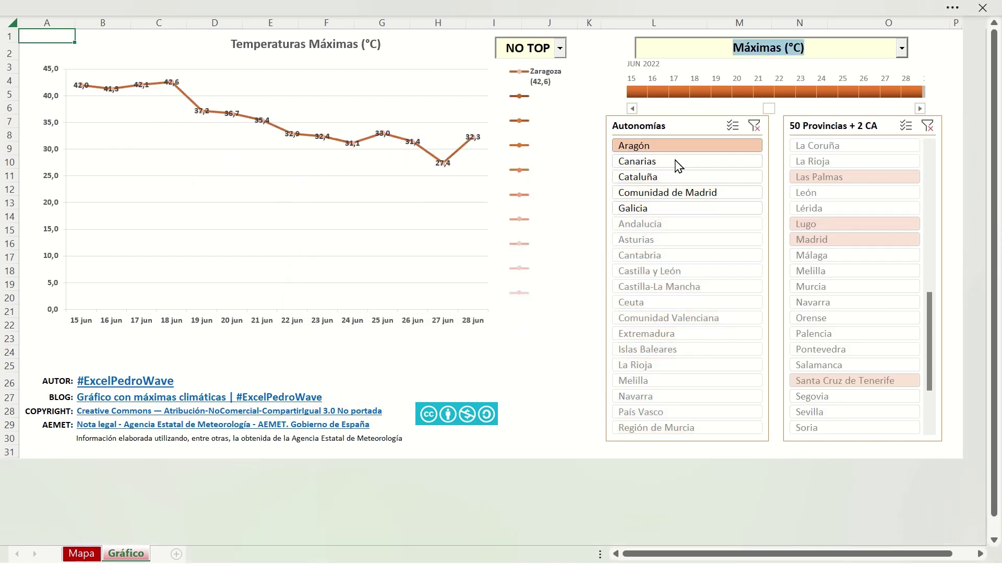
click(925, 127)
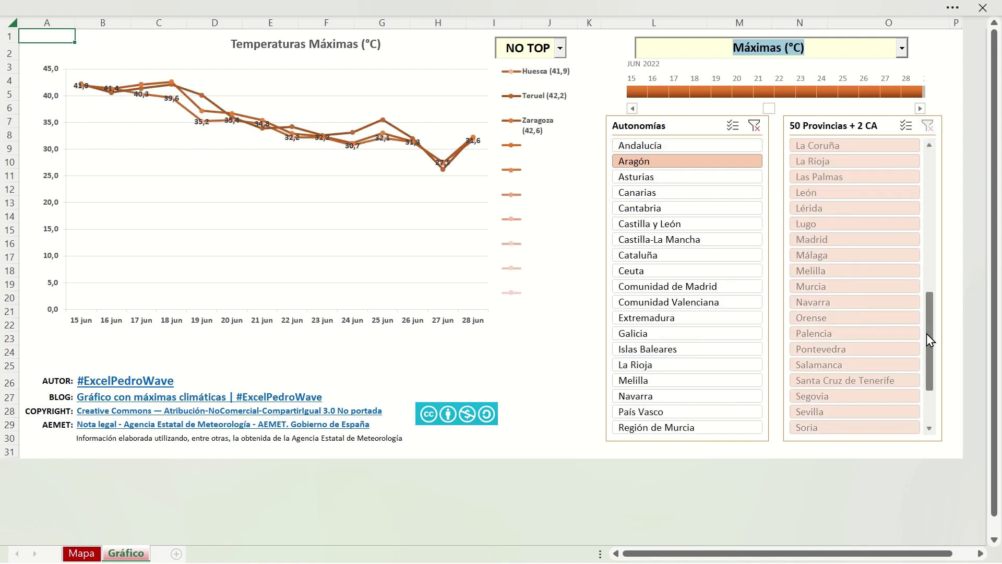
drag(930, 341, 947, 183)
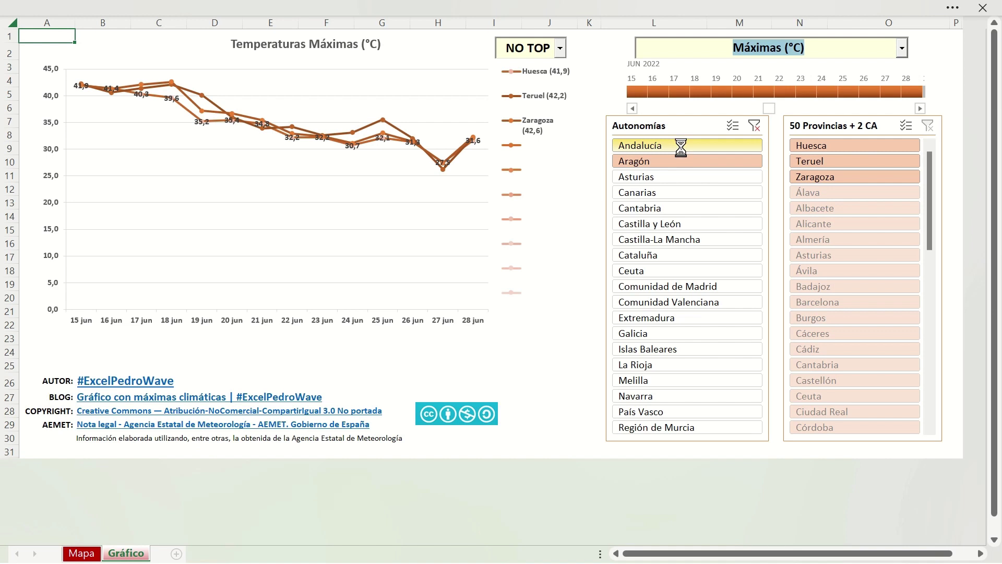
Step: Switch the region filter to Andalucía, dismissing the recurring pivot overlap warnings
ctrl+click(685, 146)
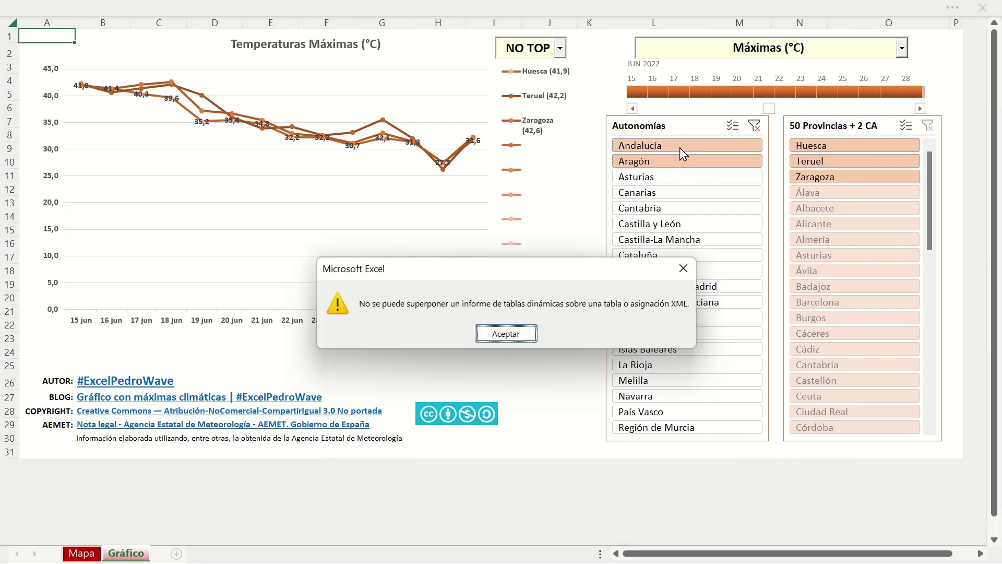
click(517, 337)
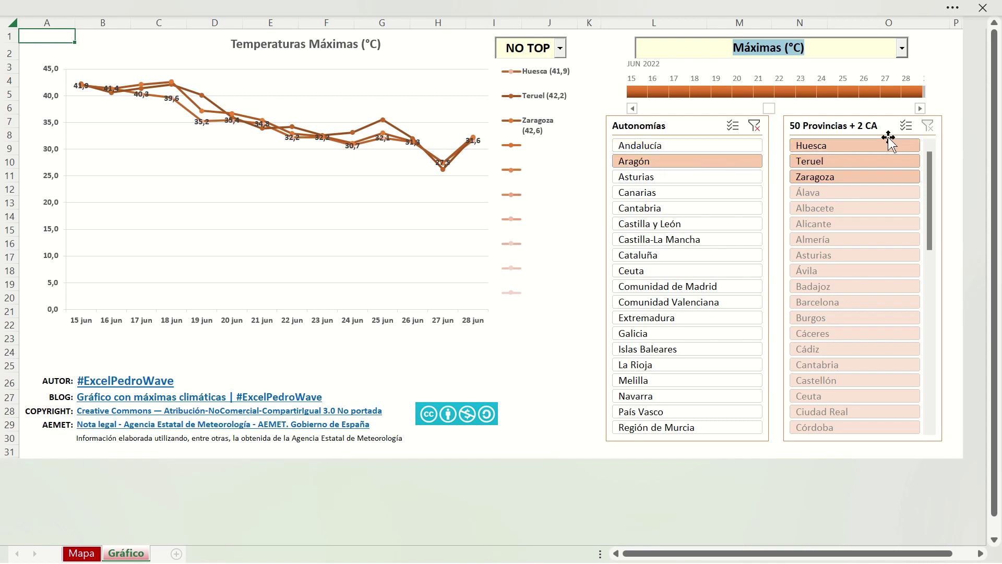
click(923, 129)
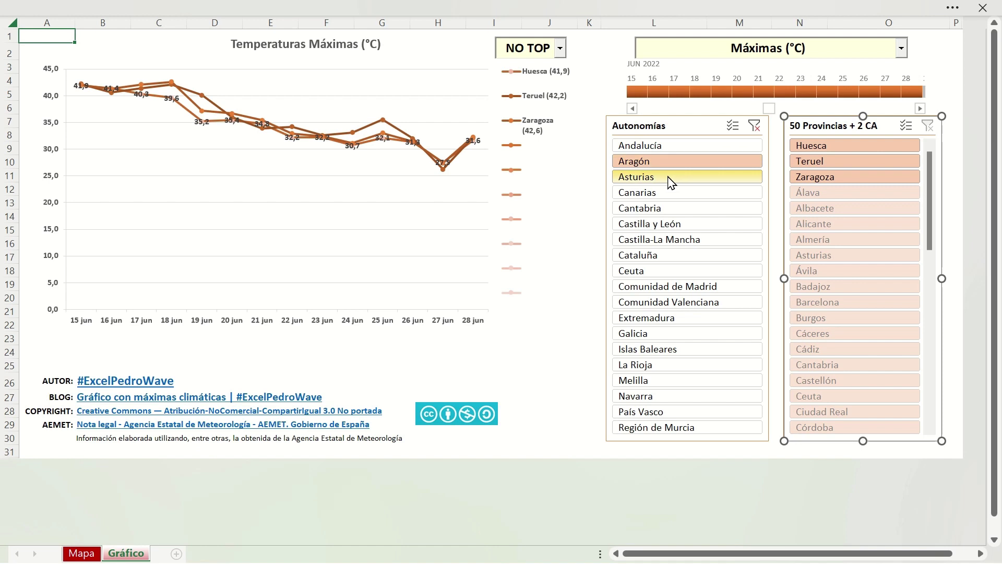
click(675, 146)
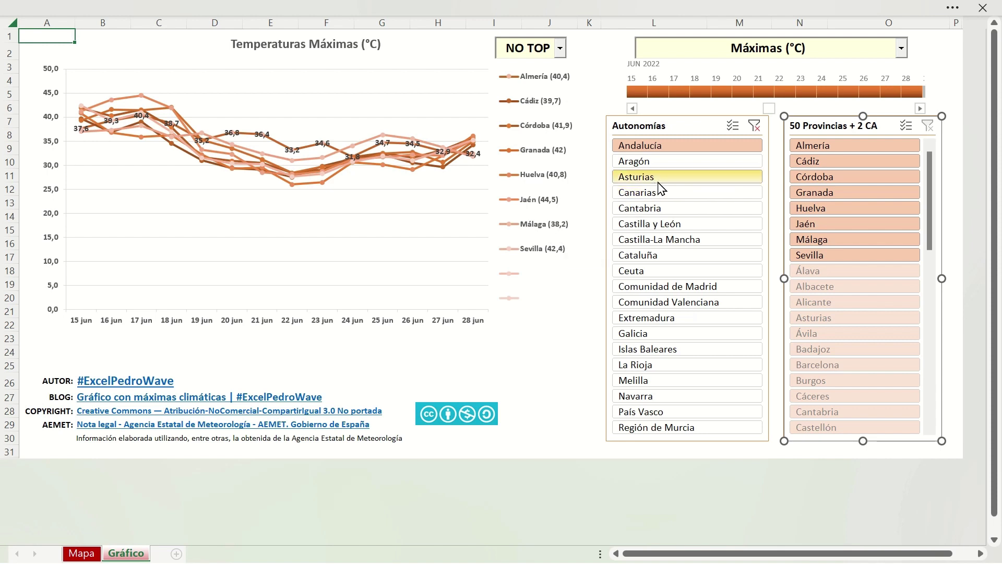
ctrl+click(694, 163)
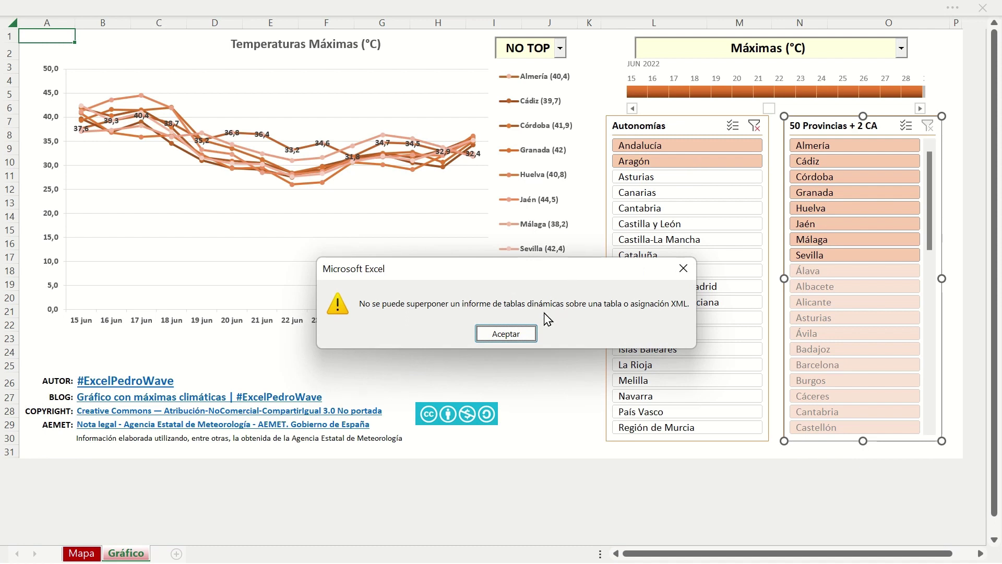
click(531, 335)
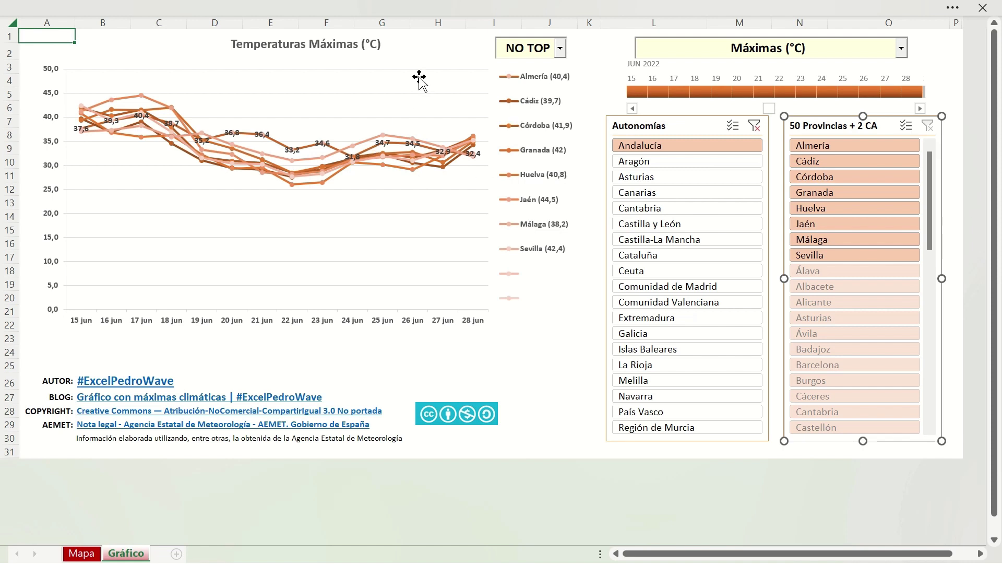
mouse_move(420, 158)
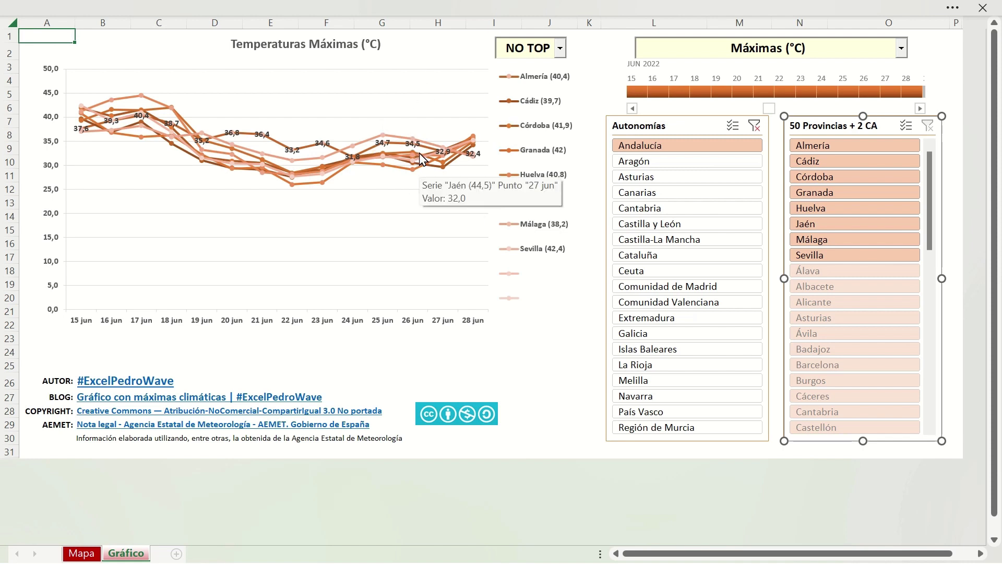
Step: Open the dashboard's measure dropdown to show the list of available climate metrics
click(773, 48)
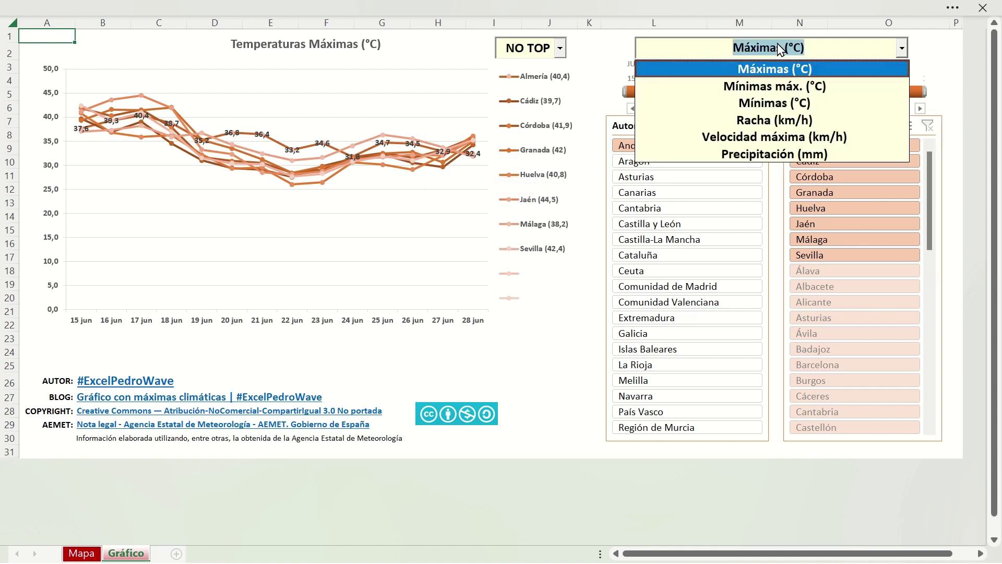